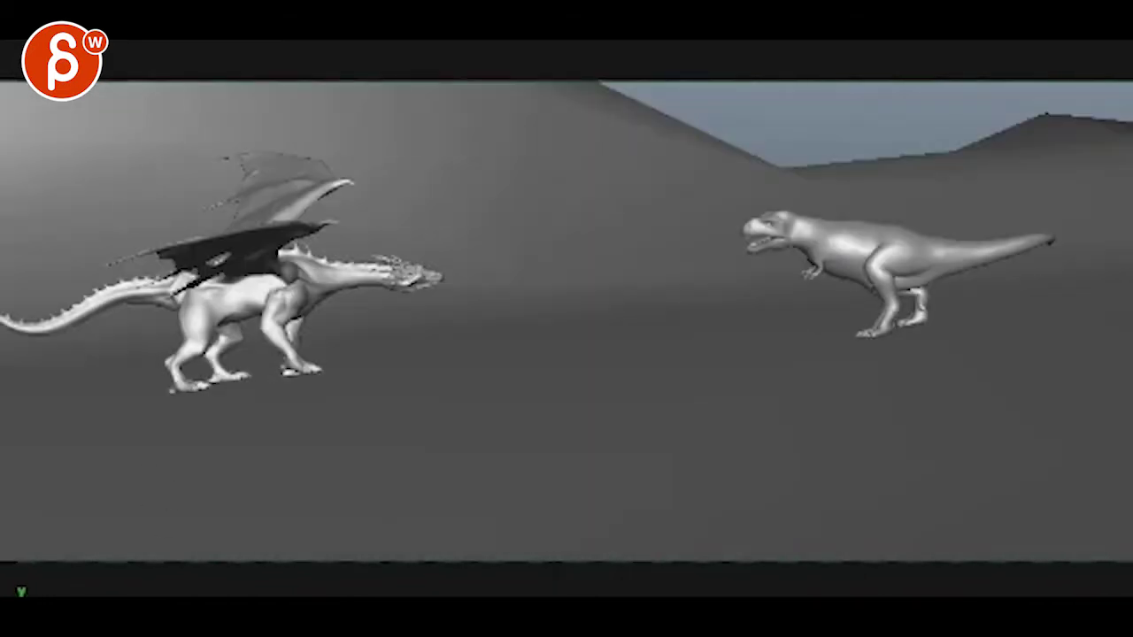
- Draw two guide lines from the T-rex's feet across the ground toward the dragon's side in the opening frame and clear them
{"action": "mouse_move", "coordinate": [915, 330]}
{"action": "left_mouse_down"}
{"action": "mouse_move", "coordinate": [617, 344]}
{"action": "mouse_move", "coordinate": [205, 386]}
{"action": "left_mouse_up"}
{"action": "mouse_move", "coordinate": [863, 329]}
{"action": "left_mouse_down"}
{"action": "mouse_move", "coordinate": [316, 496]}
{"action": "mouse_move", "coordinate": [270, 542]}
{"action": "left_mouse_up"}
{"action": "key", "text": "Escape"}
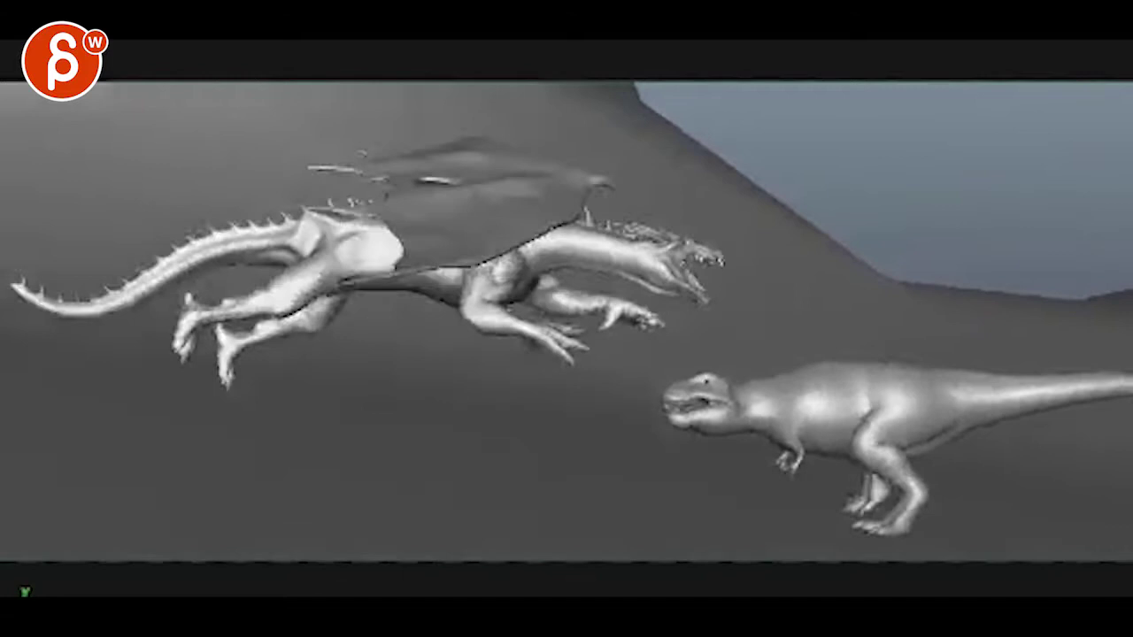
- Draw two long crossing diagonals over both creatures in the collision frame, add a short guide stroke near their ends, and clear the drawing
{"action": "left_click_drag", "start_coordinate": [956, 144], "coordinate": [150, 427]}
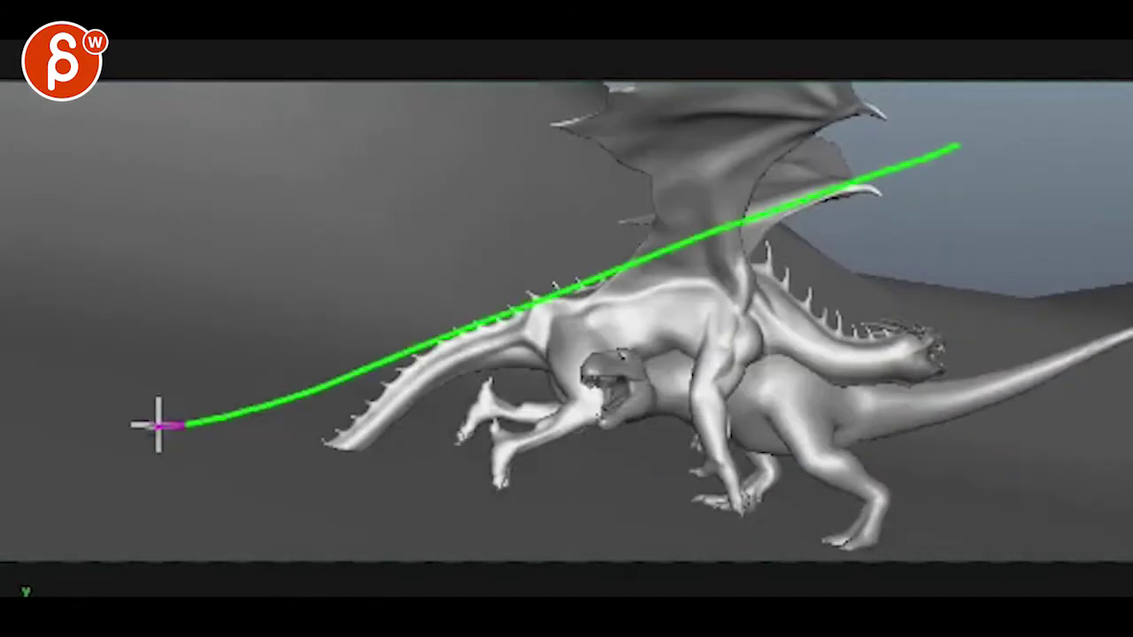
{"action": "mouse_move", "coordinate": [1016, 435]}
{"action": "left_mouse_down"}
{"action": "mouse_move", "coordinate": [185, 284]}
{"action": "mouse_move", "coordinate": [133, 263]}
{"action": "left_mouse_up"}
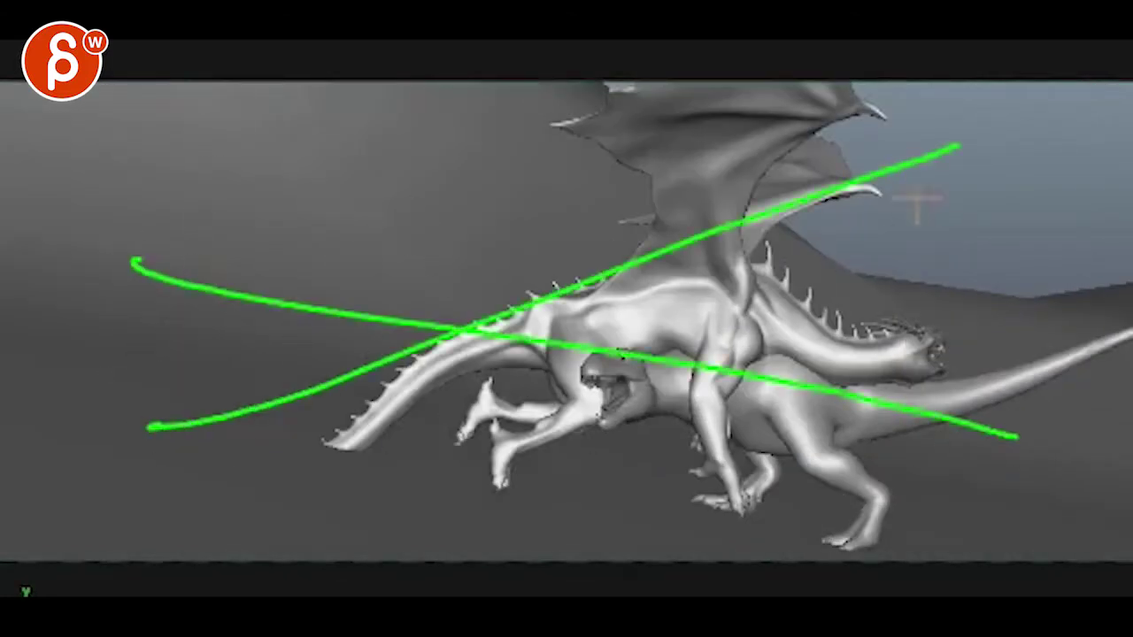
{"action": "mouse_move", "coordinate": [964, 148]}
{"action": "left_mouse_down"}
{"action": "mouse_move", "coordinate": [1032, 374]}
{"action": "mouse_move", "coordinate": [1012, 332]}
{"action": "left_mouse_up"}
{"action": "key", "text": "Escape"}
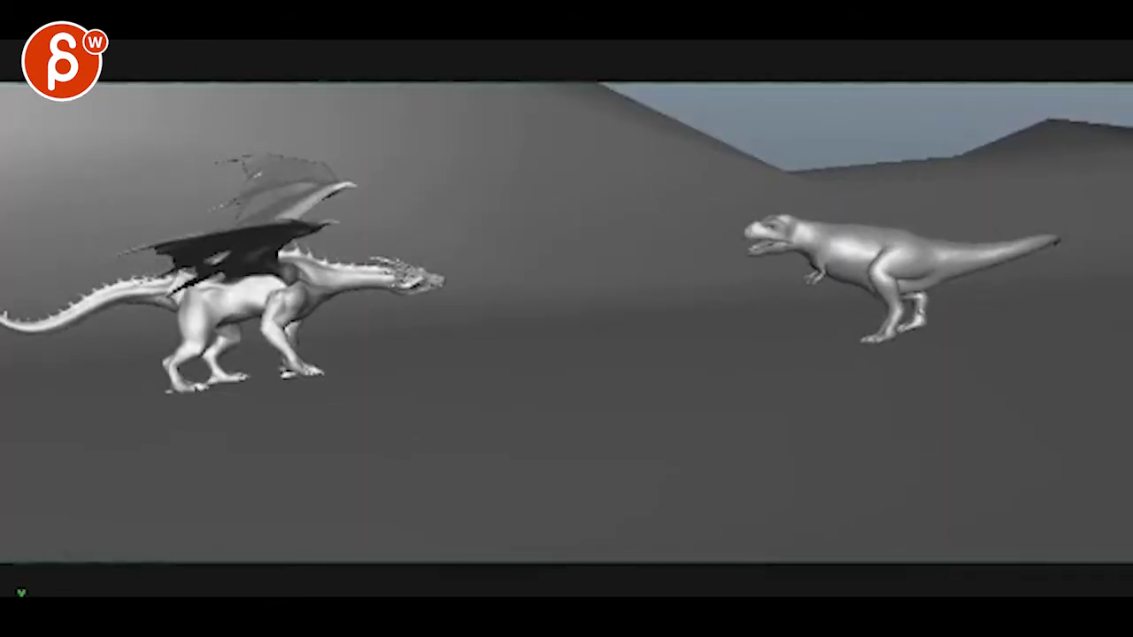
- Sketch crossing composition lines between the creatures in the opening pose and an upward stroke over the dragon's raised wing, clearing each drawing
{"action": "left_click_drag", "start_coordinate": [941, 237], "coordinate": [138, 380]}
{"action": "left_click_drag", "start_coordinate": [1084, 444], "coordinate": [239, 304]}
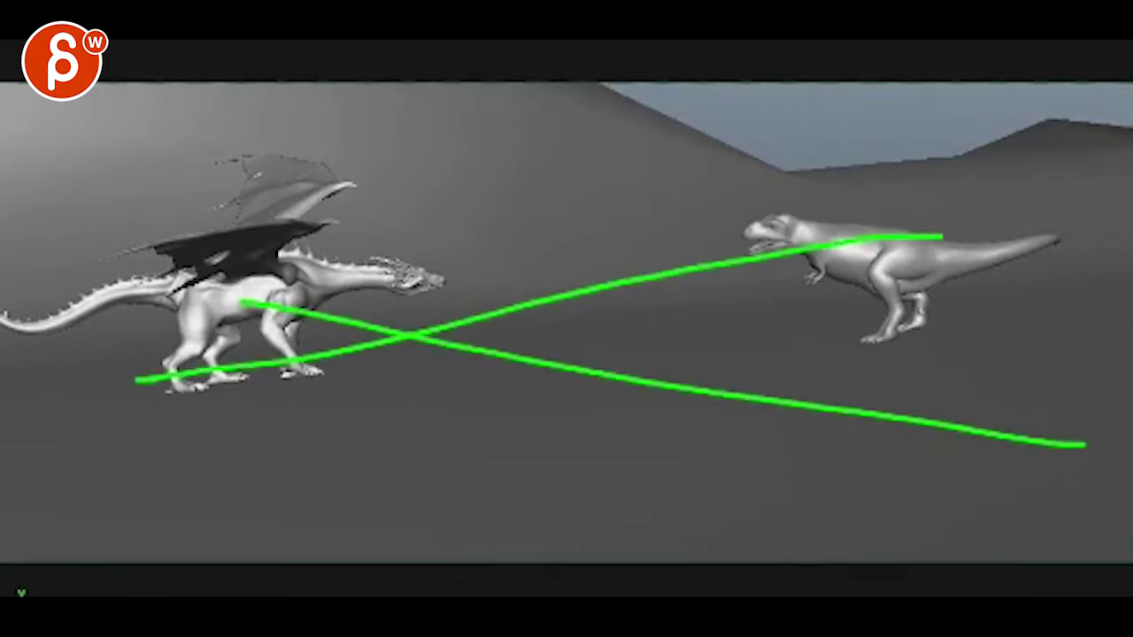
{"action": "key", "text": "Escape"}
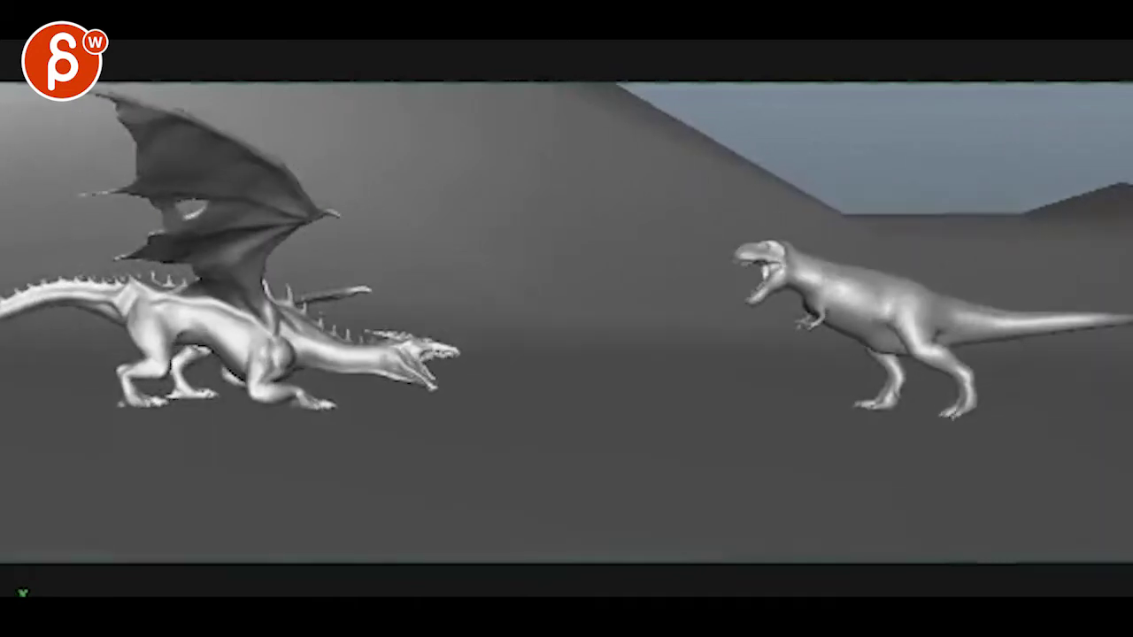
{"action": "mouse_move", "coordinate": [133, 199]}
{"action": "left_mouse_down"}
{"action": "mouse_move", "coordinate": [470, 298]}
{"action": "mouse_move", "coordinate": [113, 42]}
{"action": "left_mouse_up"}
{"action": "key", "text": "Escape"}
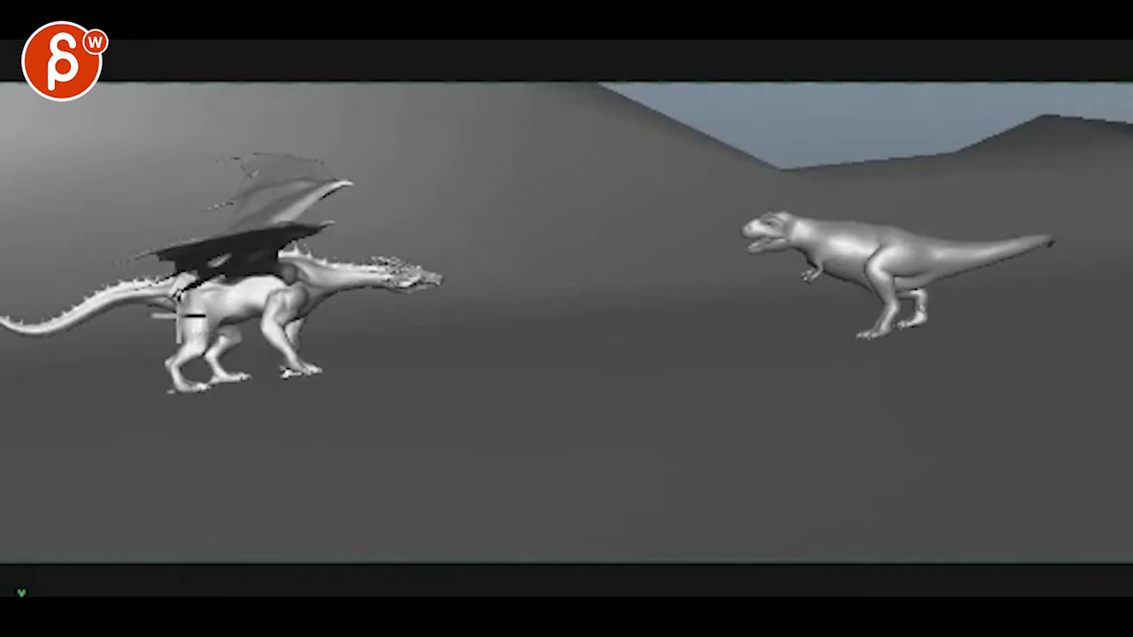
- Trace the dragon's four legs and spine plus the T-rex's curved body line in the opening pose, and clear the marks
{"action": "left_click_drag", "start_coordinate": [177, 311], "coordinate": [208, 389]}
{"action": "left_click_drag", "start_coordinate": [225, 303], "coordinate": [250, 402]}
{"action": "left_click_drag", "start_coordinate": [265, 299], "coordinate": [293, 382]}
{"action": "left_click_drag", "start_coordinate": [314, 281], "coordinate": [316, 385]}
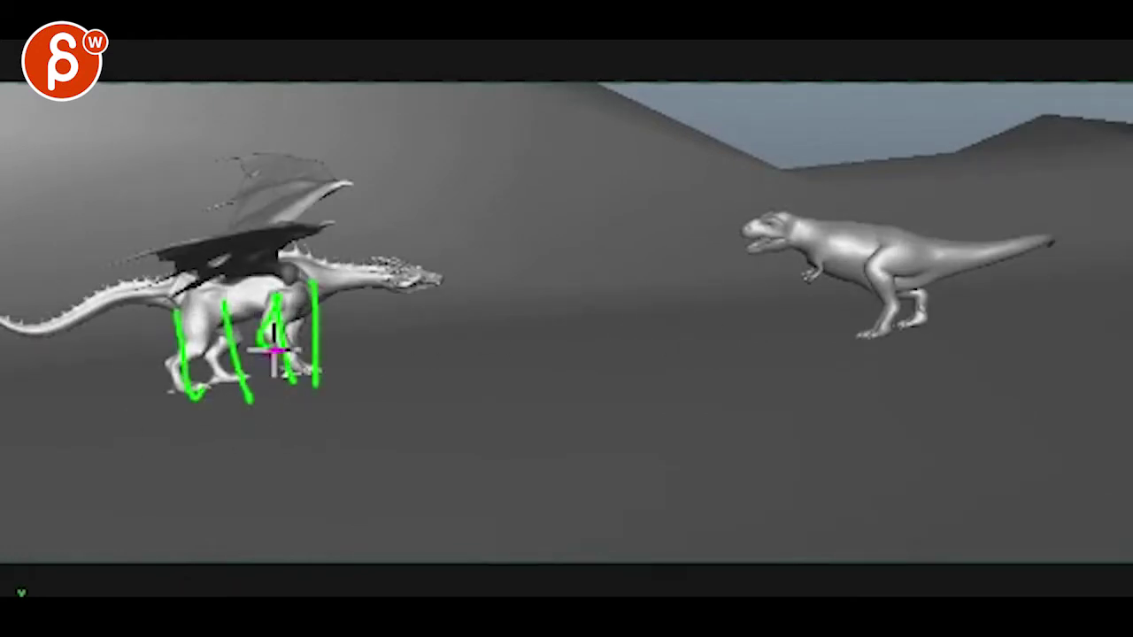
{"action": "left_click_drag", "start_coordinate": [427, 263], "coordinate": [53, 302]}
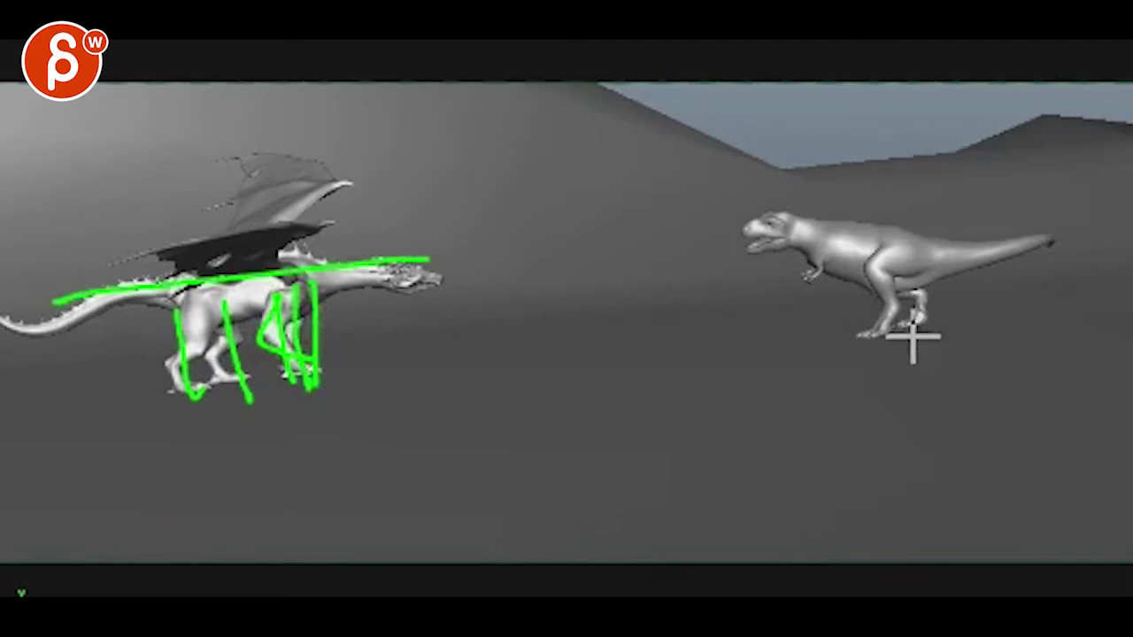
{"action": "left_click_drag", "start_coordinate": [1053, 233], "coordinate": [753, 226]}
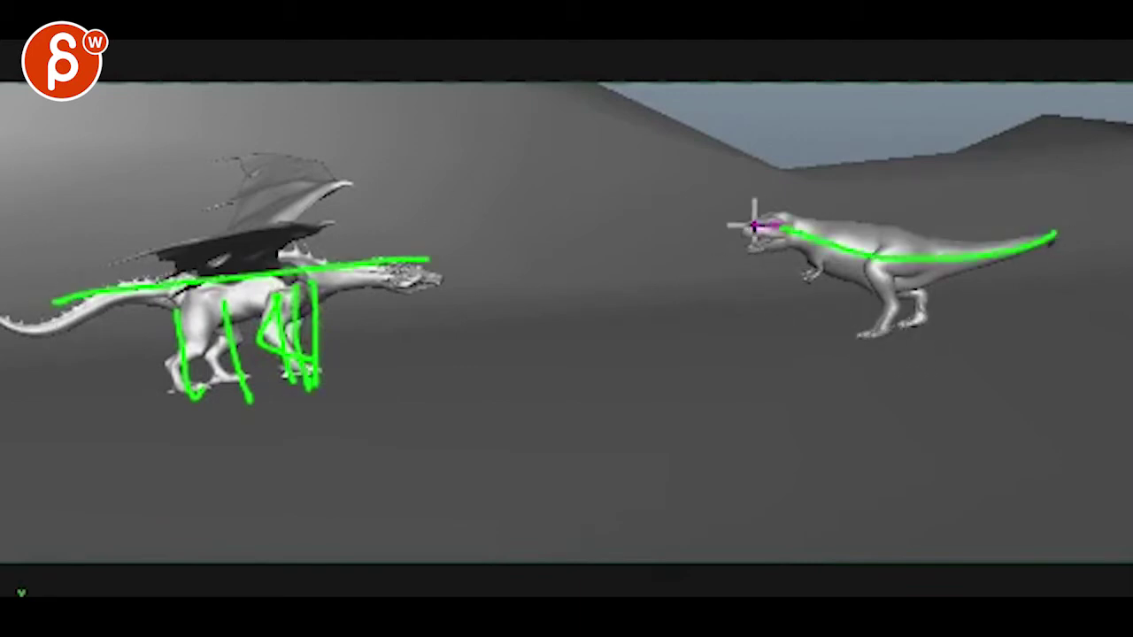
{"action": "key", "text": "Escape"}
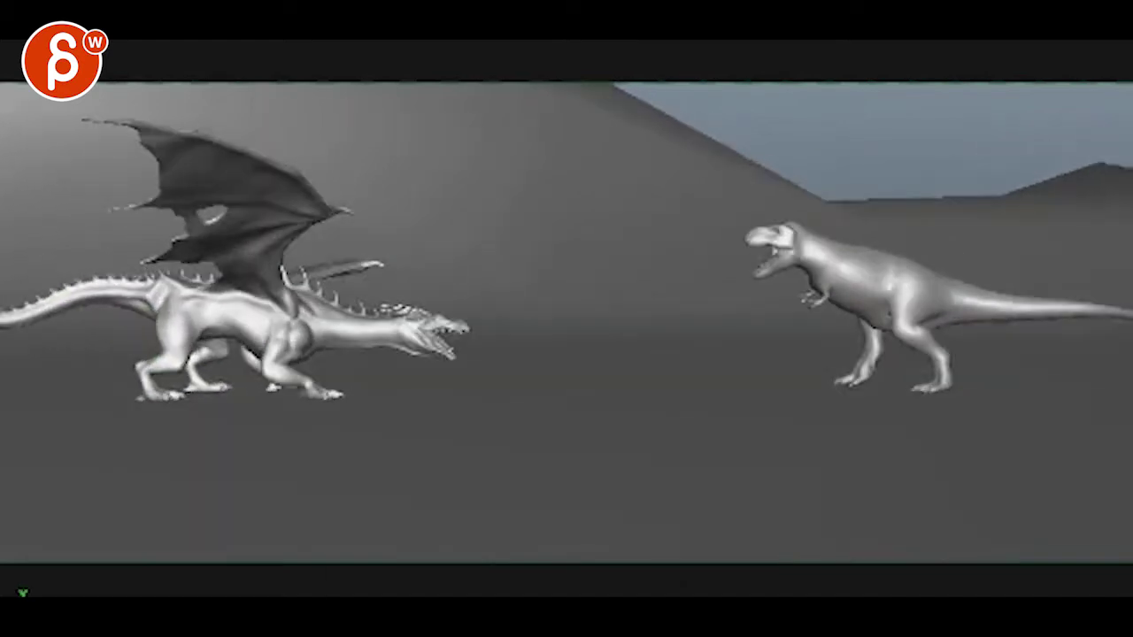
- Circle the dragon's hind legs in the crouch, sketch extended push-off hind legs in the leap frame, and clear the marks
{"action": "mouse_move", "coordinate": [187, 376]}
{"action": "left_mouse_down"}
{"action": "mouse_move", "coordinate": [119, 372]}
{"action": "mouse_move", "coordinate": [126, 239]}
{"action": "left_mouse_up"}
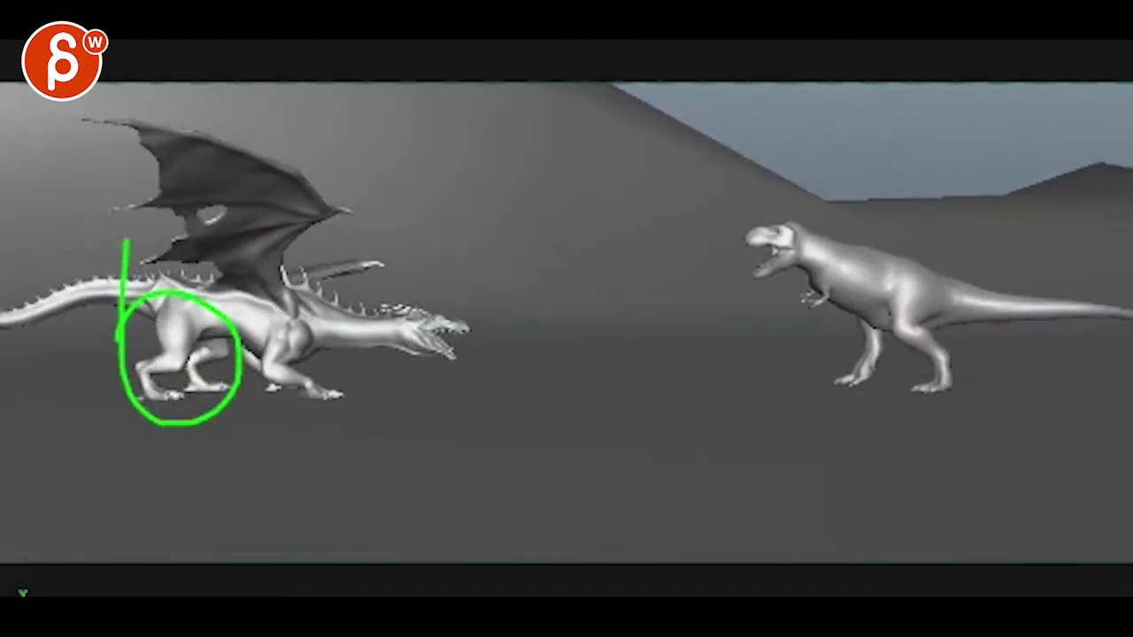
{"action": "key", "text": "Escape"}
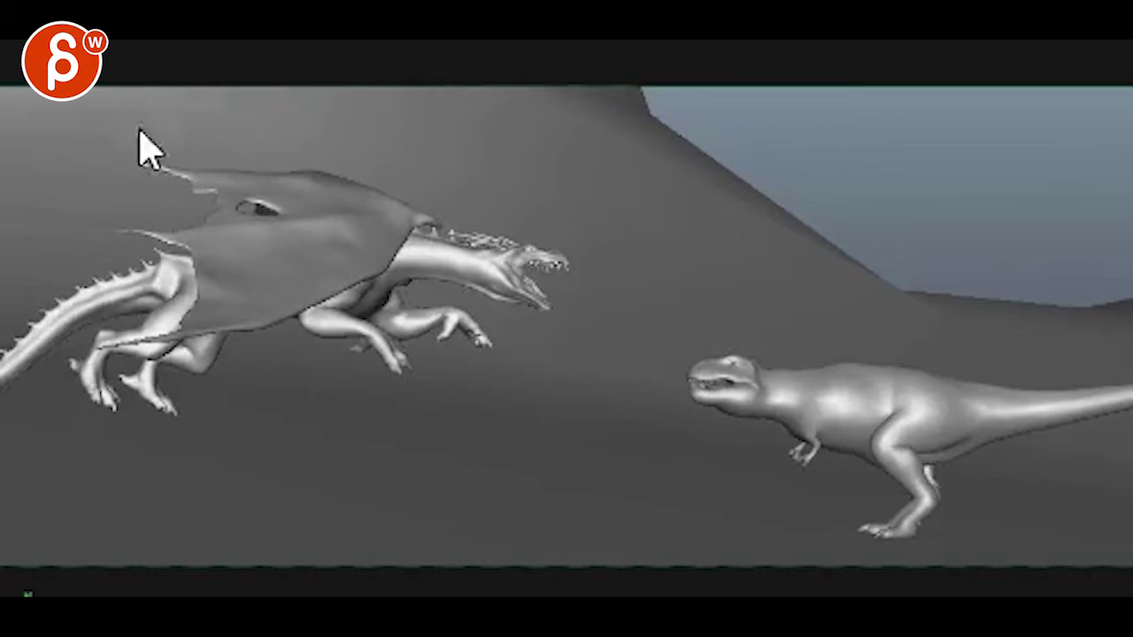
{"action": "mouse_move", "coordinate": [71, 417]}
{"action": "left_mouse_down"}
{"action": "mouse_move", "coordinate": [107, 342]}
{"action": "mouse_move", "coordinate": [202, 277]}
{"action": "mouse_move", "coordinate": [78, 373]}
{"action": "mouse_move", "coordinate": [221, 274]}
{"action": "mouse_move", "coordinate": [139, 407]}
{"action": "left_mouse_up"}
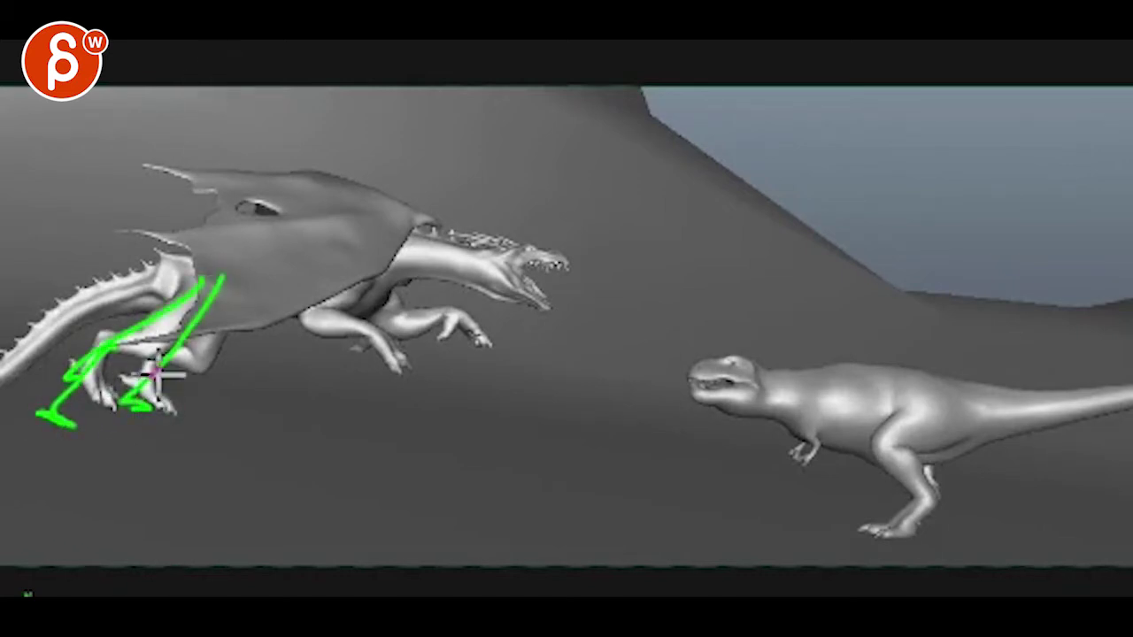
{"action": "key", "text": "Escape"}
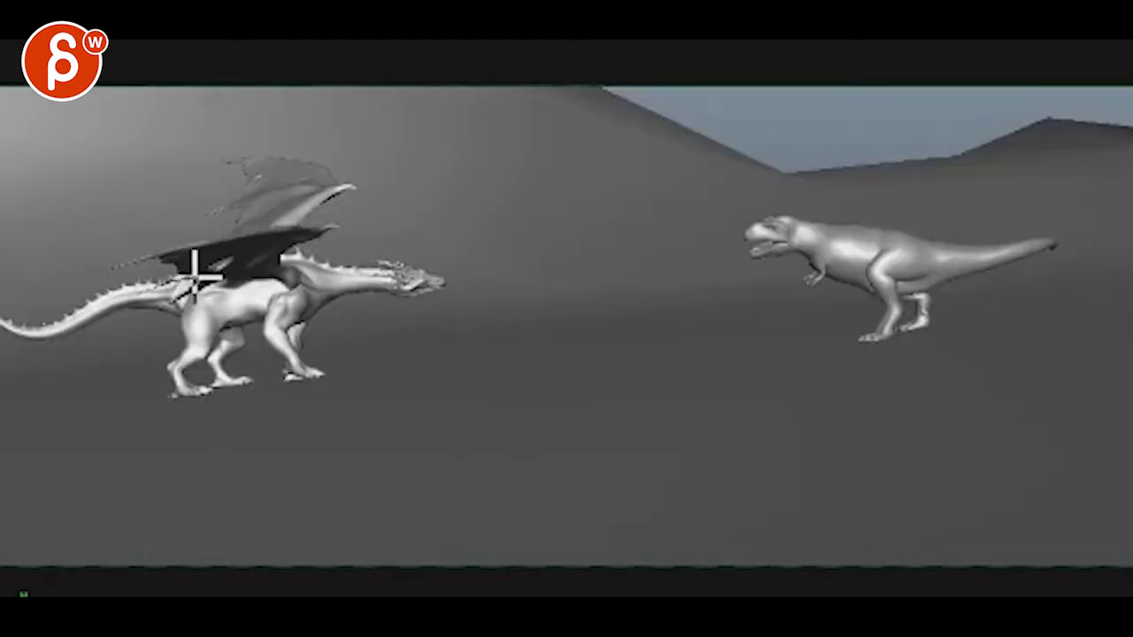
- Sketch an alternative dragon opening pose with an S-curved raised neck, lifted wings, raised forelegs and a tail, numbered 2
{"action": "left_click_drag", "start_coordinate": [423, 332], "coordinate": [386, 328]}
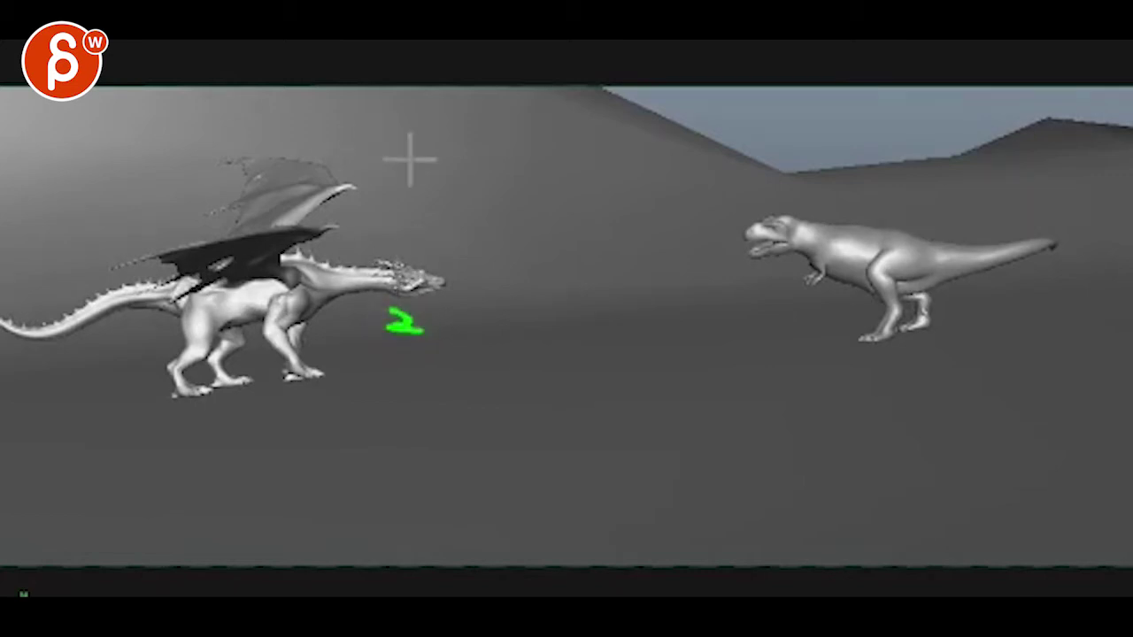
{"action": "left_click_drag", "start_coordinate": [337, 133], "coordinate": [128, 288]}
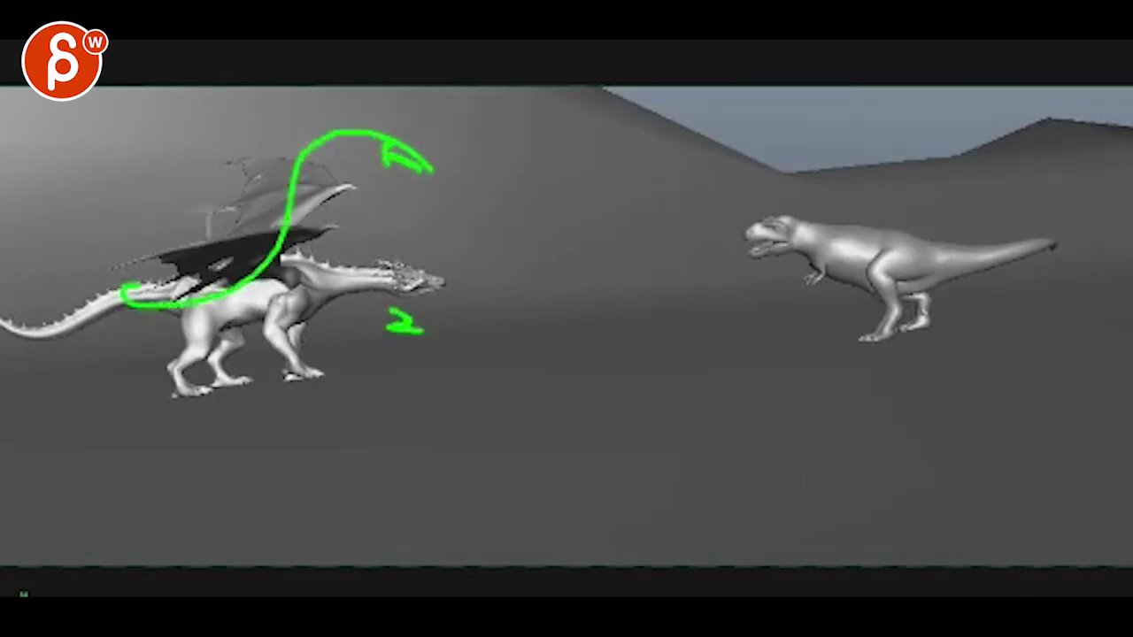
{"action": "left_click_drag", "start_coordinate": [329, 127], "coordinate": [336, 133]}
{"action": "mouse_move", "coordinate": [299, 218]}
{"action": "left_mouse_down"}
{"action": "mouse_move", "coordinate": [125, 117]}
{"action": "mouse_move", "coordinate": [135, 188]}
{"action": "left_mouse_up"}
{"action": "mouse_move", "coordinate": [315, 205]}
{"action": "left_mouse_down"}
{"action": "mouse_move", "coordinate": [157, 165]}
{"action": "mouse_move", "coordinate": [168, 175]}
{"action": "left_mouse_up"}
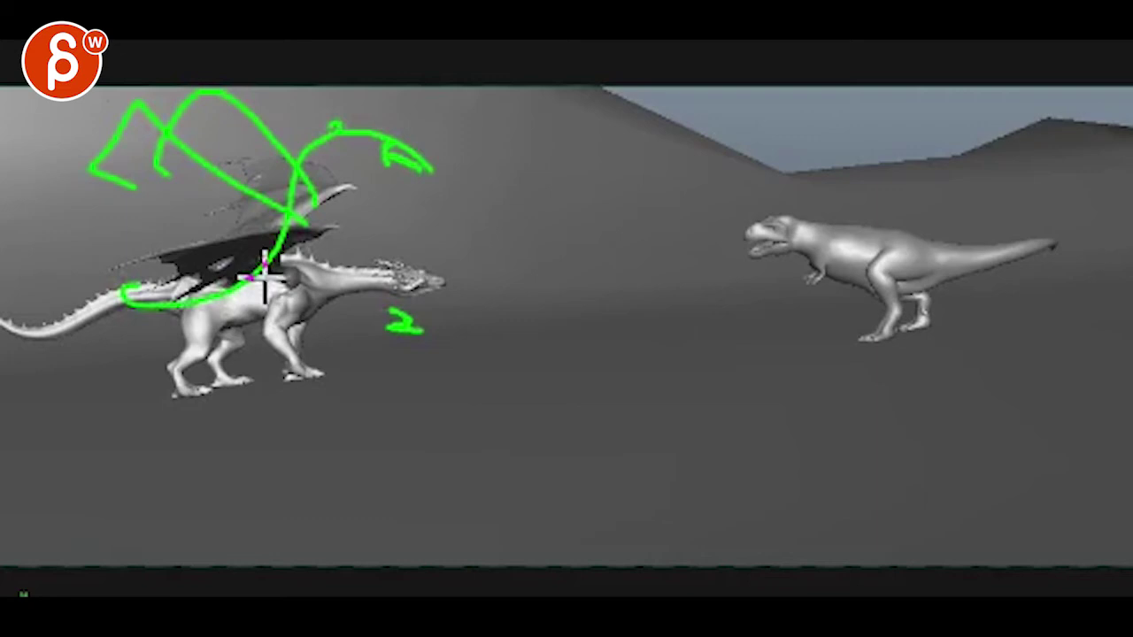
{"action": "mouse_move", "coordinate": [292, 213]}
{"action": "left_mouse_down"}
{"action": "mouse_move", "coordinate": [339, 235]}
{"action": "mouse_move", "coordinate": [355, 201]}
{"action": "mouse_move", "coordinate": [294, 232]}
{"action": "mouse_move", "coordinate": [382, 220]}
{"action": "left_mouse_up"}
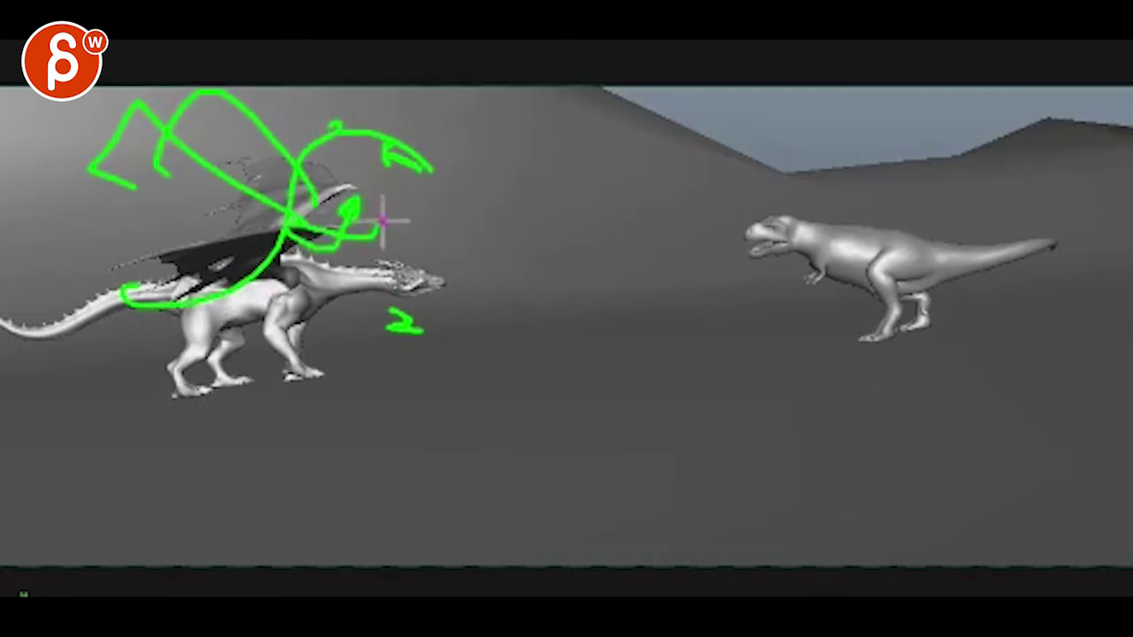
{"action": "mouse_move", "coordinate": [186, 301]}
{"action": "left_mouse_down"}
{"action": "mouse_move", "coordinate": [222, 392]}
{"action": "mouse_move", "coordinate": [189, 390]}
{"action": "mouse_move", "coordinate": [83, 324]}
{"action": "mouse_move", "coordinate": [26, 310]}
{"action": "left_mouse_up"}
{"action": "left_click_drag", "start_coordinate": [349, 217], "coordinate": [356, 257]}
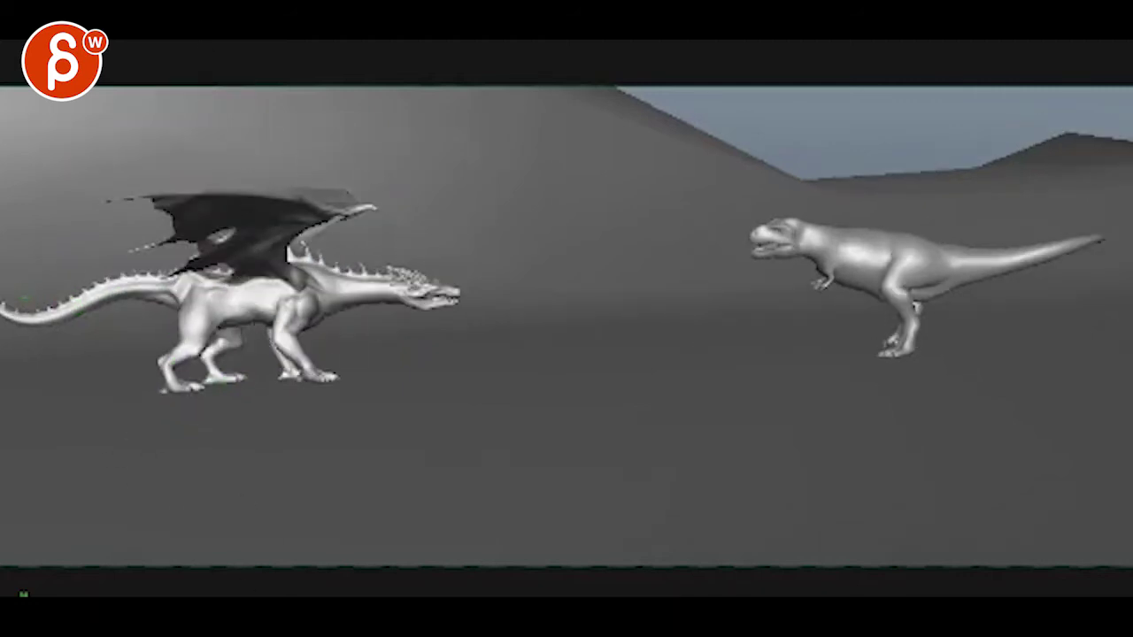
- Sketch an upright T-rex pose with planted foot, leg line, torso and raised head, and erase the drawing
{"action": "left_click_drag", "start_coordinate": [860, 350], "coordinate": [910, 347]}
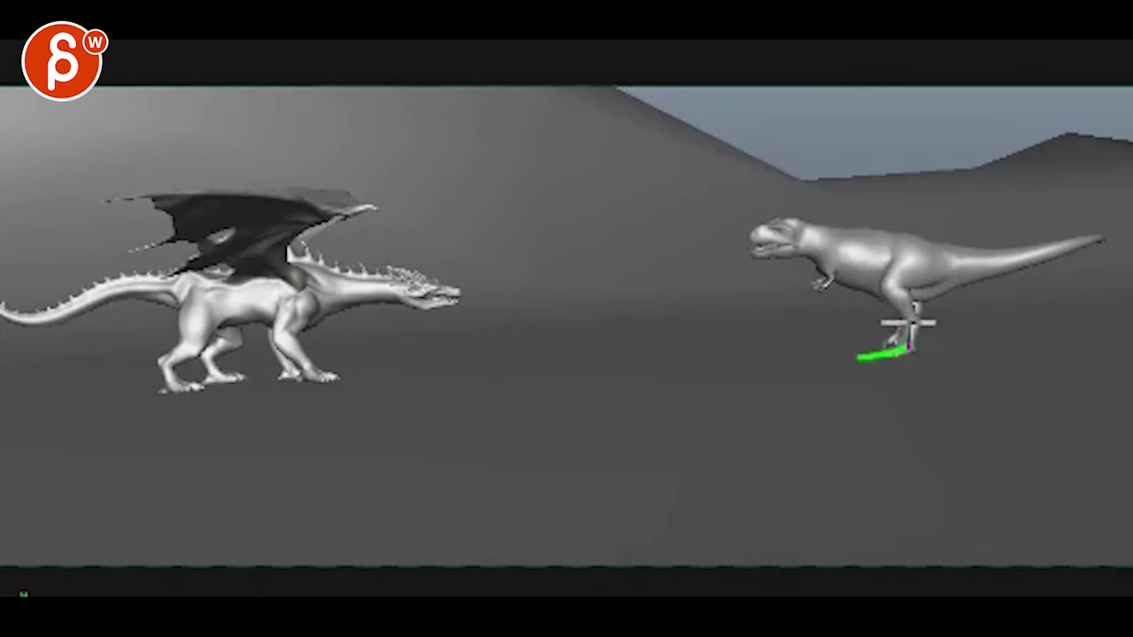
{"action": "left_click_drag", "start_coordinate": [870, 258], "coordinate": [766, 161]}
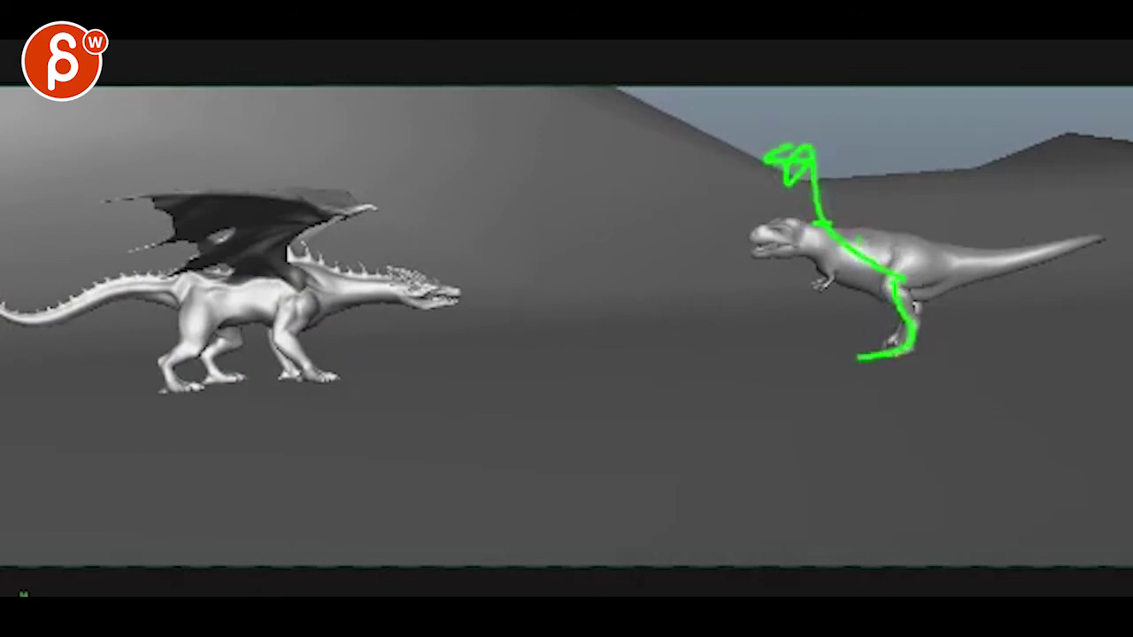
{"action": "key", "text": "e"}
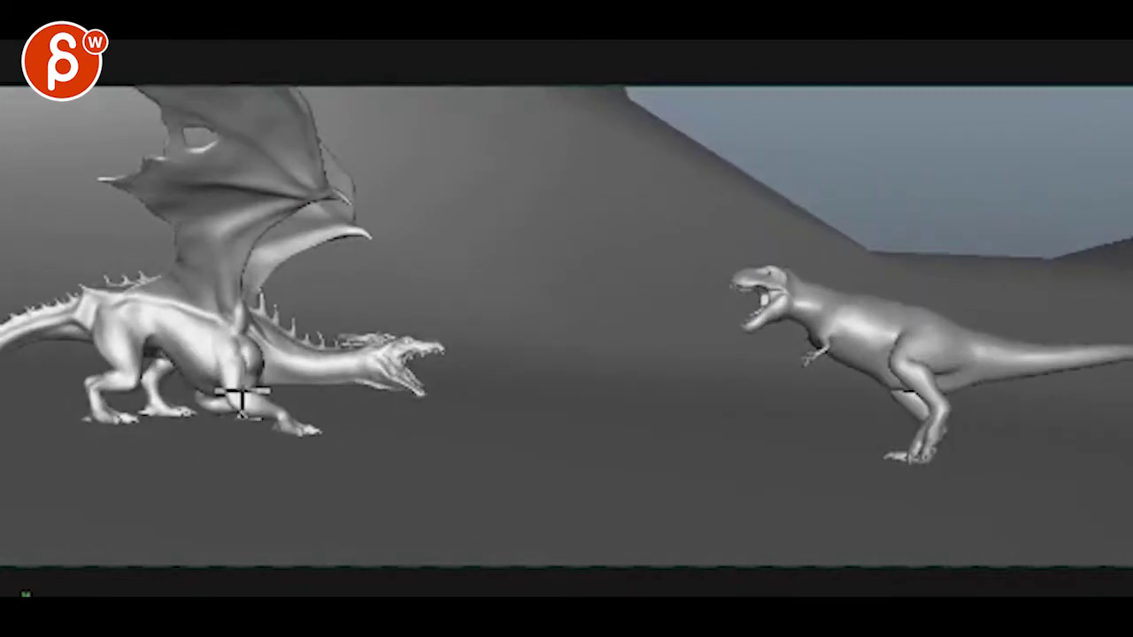
- Sketch a stronger dragon anticipation pose over the crouch with bent legs, swept-back wings and a low forward-stretched neck, and clear it
{"action": "mouse_move", "coordinate": [232, 344]}
{"action": "left_mouse_down"}
{"action": "mouse_move", "coordinate": [232, 409]}
{"action": "mouse_move", "coordinate": [263, 409]}
{"action": "left_mouse_up"}
{"action": "mouse_move", "coordinate": [104, 423]}
{"action": "left_mouse_down"}
{"action": "mouse_move", "coordinate": [133, 423]}
{"action": "mouse_move", "coordinate": [139, 391]}
{"action": "mouse_move", "coordinate": [113, 258]}
{"action": "mouse_move", "coordinate": [132, 403]}
{"action": "mouse_move", "coordinate": [120, 257]}
{"action": "left_mouse_up"}
{"action": "left_click_drag", "start_coordinate": [112, 206], "coordinate": [31, 177]}
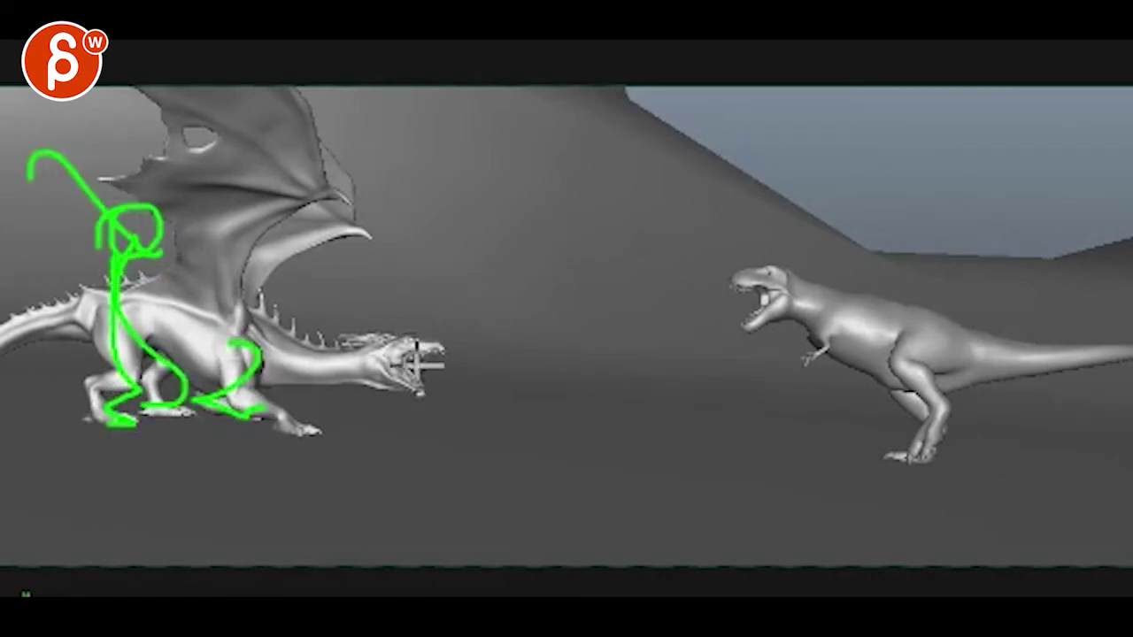
{"action": "mouse_move", "coordinate": [421, 392]}
{"action": "left_mouse_down"}
{"action": "mouse_move", "coordinate": [370, 374]}
{"action": "mouse_move", "coordinate": [464, 393]}
{"action": "mouse_move", "coordinate": [331, 394]}
{"action": "mouse_move", "coordinate": [102, 138]}
{"action": "left_mouse_up"}
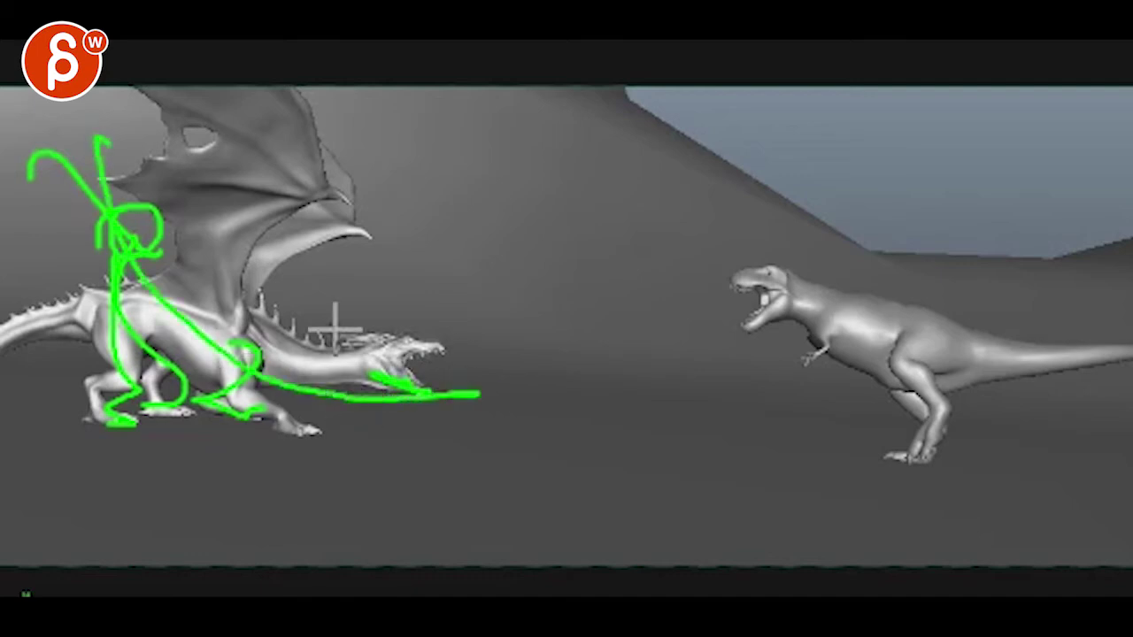
{"action": "mouse_move", "coordinate": [389, 358]}
{"action": "left_mouse_down"}
{"action": "mouse_move", "coordinate": [463, 378]}
{"action": "mouse_move", "coordinate": [407, 386]}
{"action": "mouse_move", "coordinate": [390, 379]}
{"action": "mouse_move", "coordinate": [482, 395]}
{"action": "left_mouse_up"}
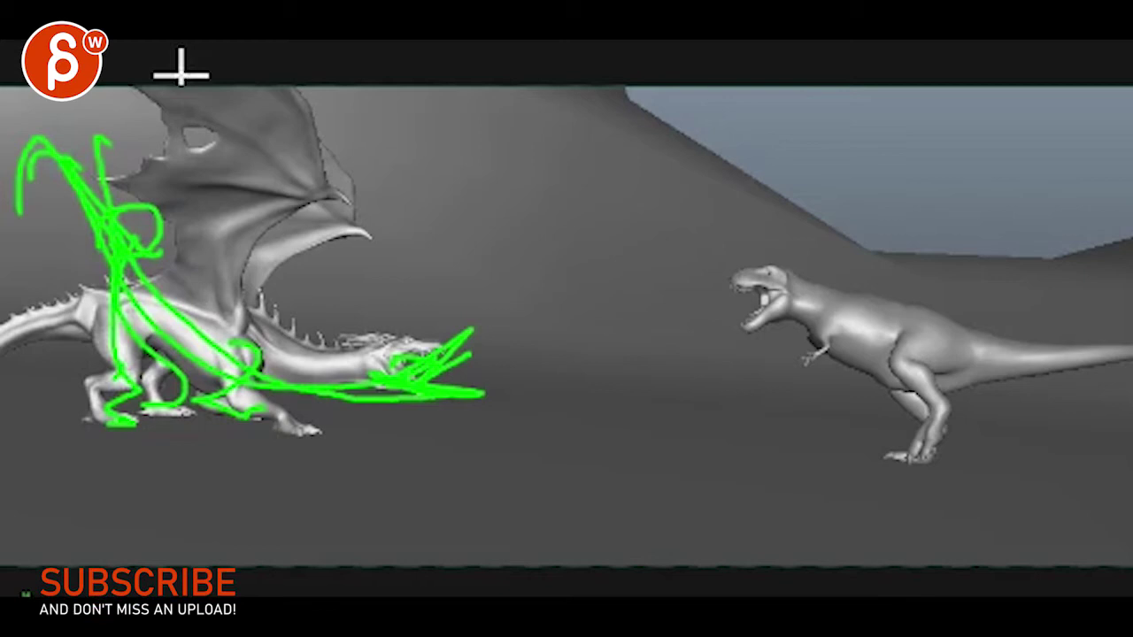
{"action": "key", "text": "Escape"}
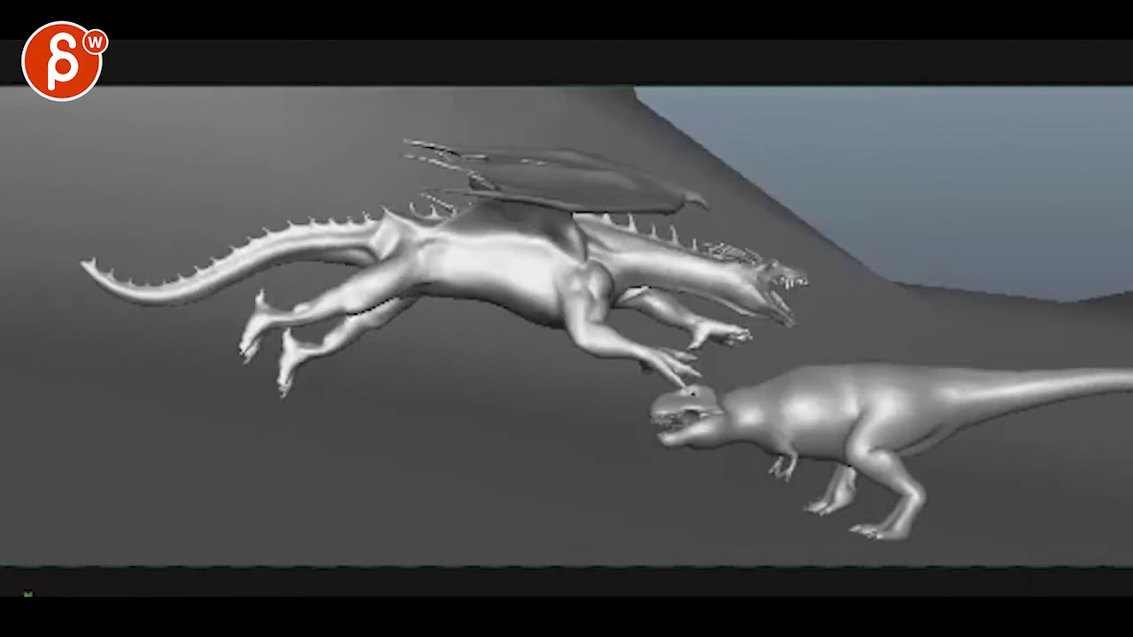
- Mark strokes above the leaping dragon's tail and over the T-rex's chest in the frame just before contact
{"action": "mouse_move", "coordinate": [256, 219]}
{"action": "left_mouse_down"}
{"action": "mouse_move", "coordinate": [276, 285]}
{"action": "mouse_move", "coordinate": [377, 172]}
{"action": "left_mouse_up"}
{"action": "left_click_drag", "start_coordinate": [794, 416], "coordinate": [732, 420]}
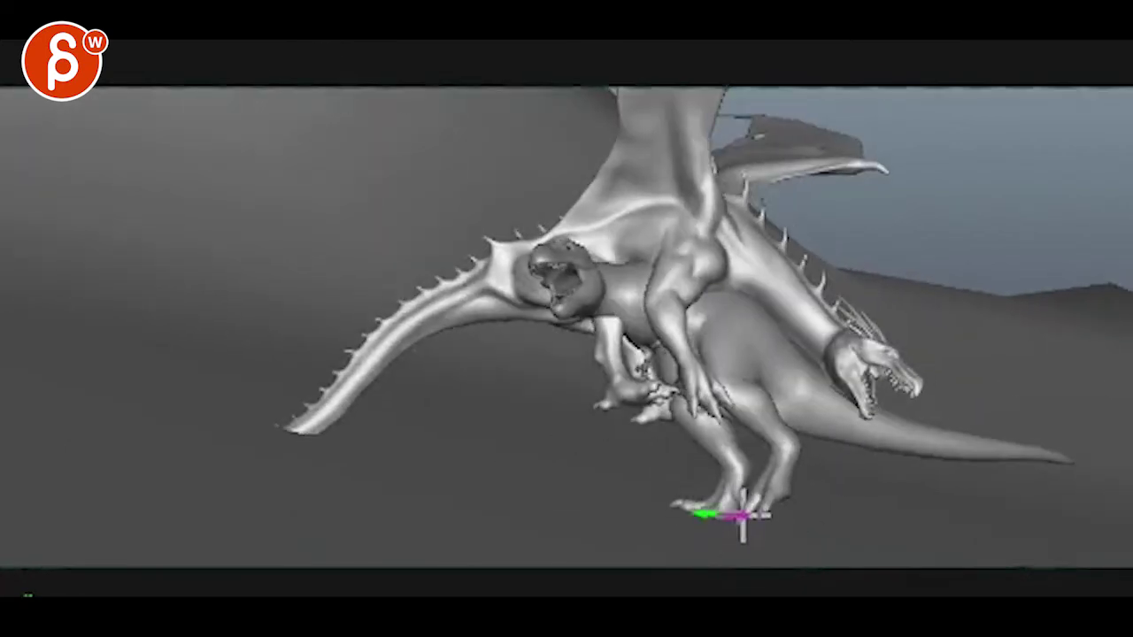
- Sketch a new T-rex impact pose with bent legs, a curled tail, and a torso and open-jawed head arching back upright
{"action": "mouse_move", "coordinate": [748, 520]}
{"action": "left_mouse_down"}
{"action": "mouse_move", "coordinate": [830, 465]}
{"action": "mouse_move", "coordinate": [899, 478]}
{"action": "left_mouse_up"}
{"action": "left_click_drag", "start_coordinate": [903, 557], "coordinate": [942, 432]}
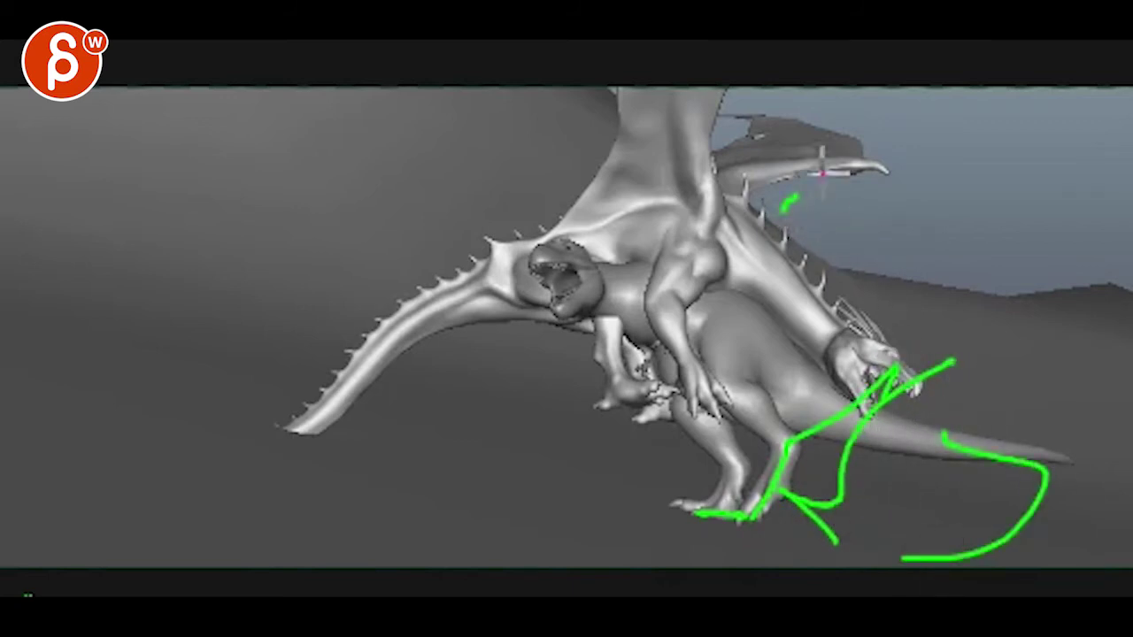
{"action": "mouse_move", "coordinate": [820, 173]}
{"action": "left_mouse_down"}
{"action": "mouse_move", "coordinate": [787, 162]}
{"action": "mouse_move", "coordinate": [845, 239]}
{"action": "left_mouse_up"}
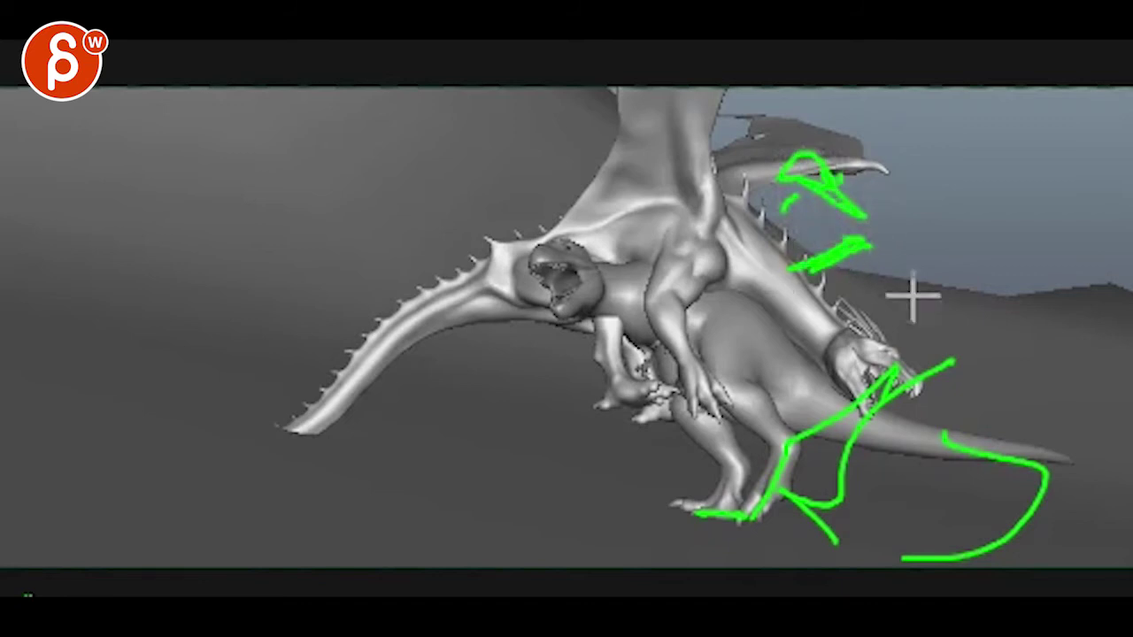
{"action": "left_click_drag", "start_coordinate": [863, 186], "coordinate": [921, 389]}
{"action": "left_click_drag", "start_coordinate": [850, 230], "coordinate": [894, 376]}
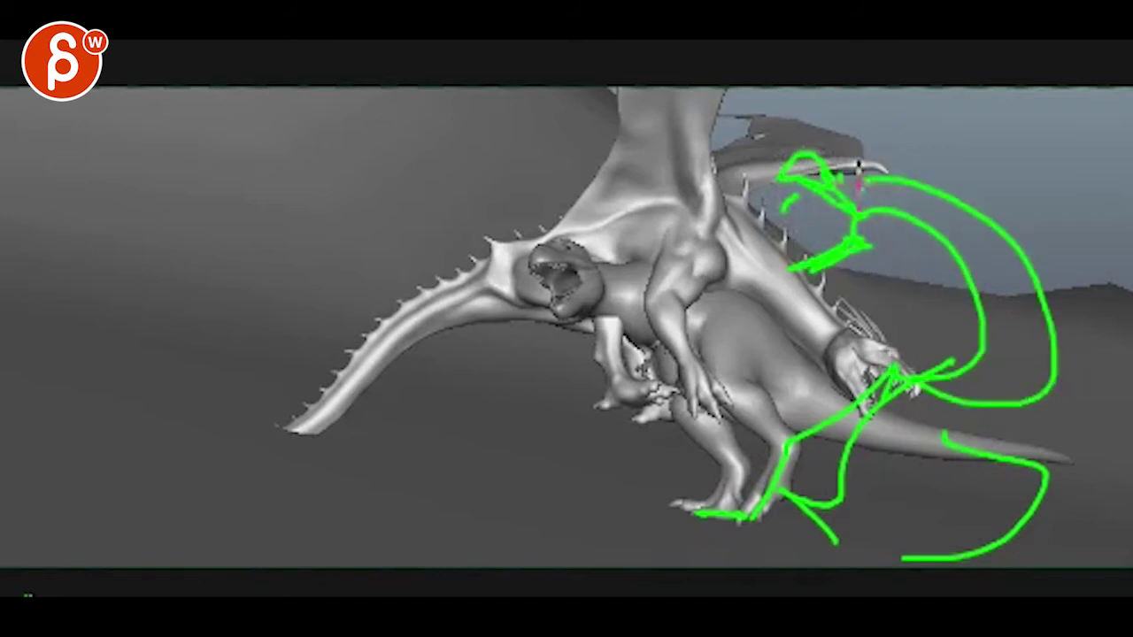
{"action": "mouse_move", "coordinate": [943, 226]}
{"action": "left_mouse_down"}
{"action": "mouse_move", "coordinate": [936, 384]}
{"action": "mouse_move", "coordinate": [916, 361]}
{"action": "left_mouse_up"}
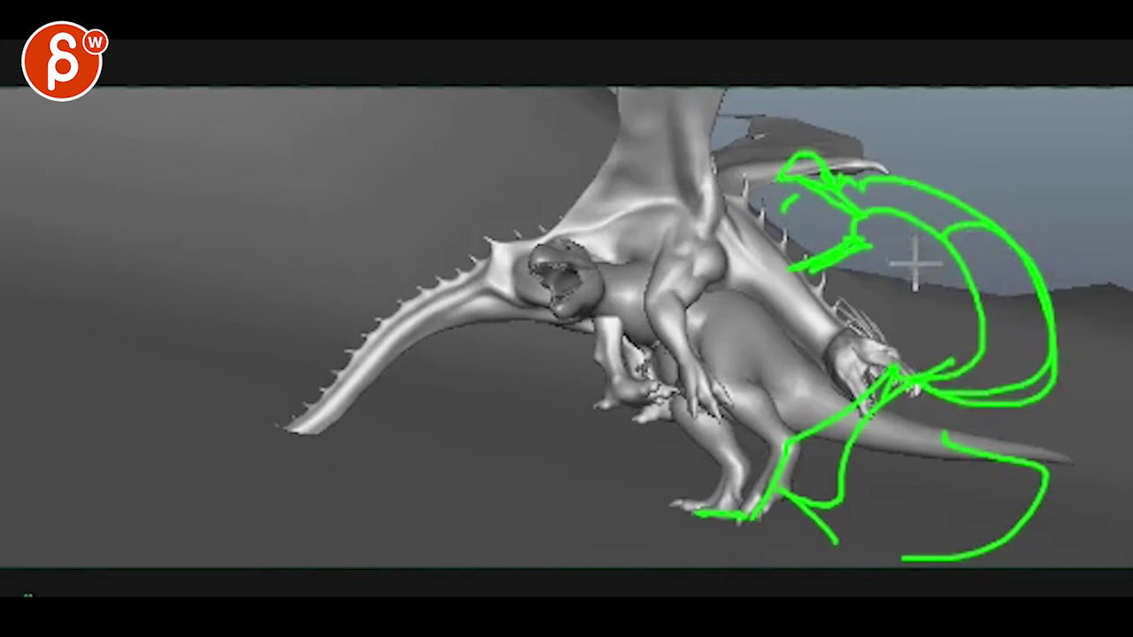
- Add the dragon's horizontal body line and head above the sketched T-rex, strike a diagonal across its neck, and clear the drawing
{"action": "left_click_drag", "start_coordinate": [593, 197], "coordinate": [832, 186]}
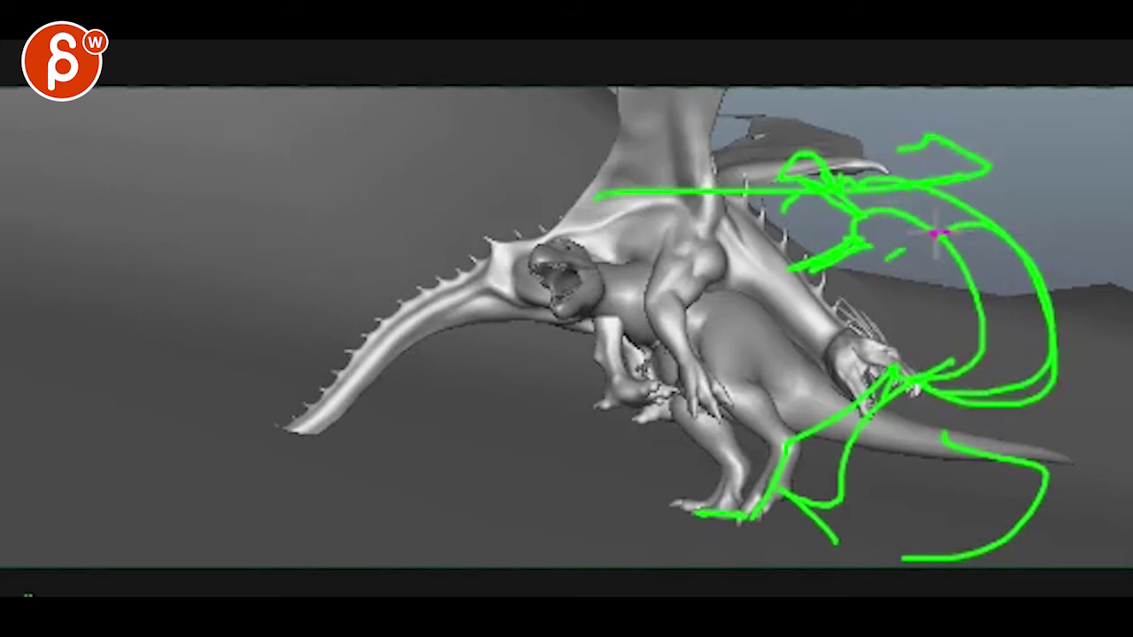
{"action": "left_click_drag", "start_coordinate": [936, 232], "coordinate": [1022, 192]}
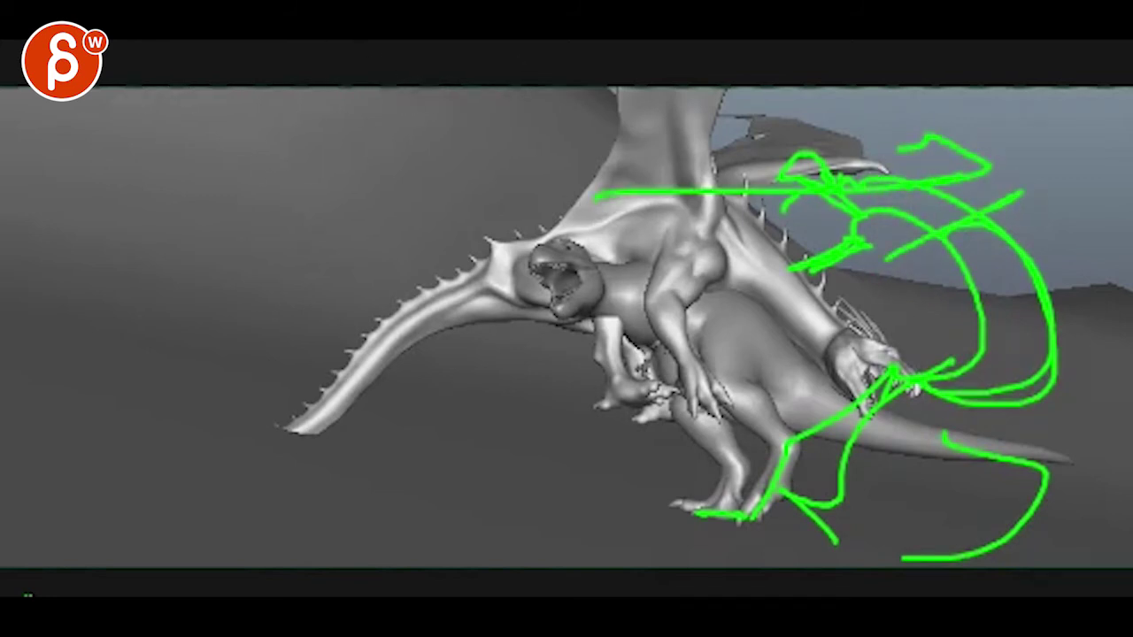
{"action": "key", "text": "Escape"}
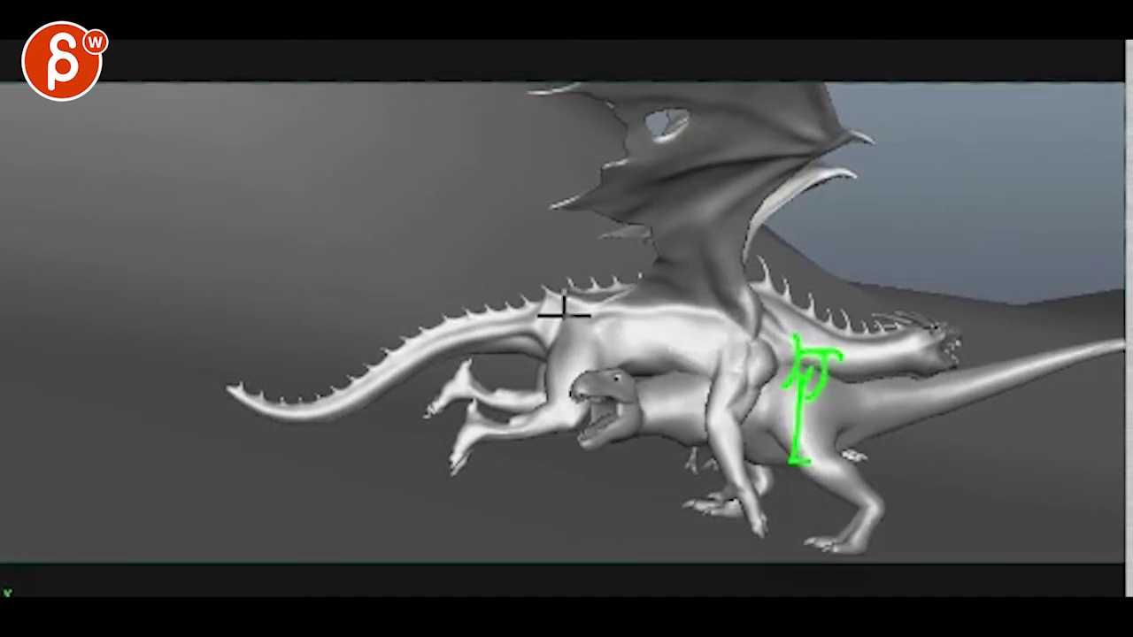
- Sketch the dragon's straight back line, head, bent hind legs and foreleg over the impact frame, underline the T-rex's body and feet, and clear the drawing
{"action": "left_click_drag", "start_coordinate": [564, 314], "coordinate": [996, 339]}
{"action": "mouse_move", "coordinate": [903, 303]}
{"action": "left_mouse_down"}
{"action": "mouse_move", "coordinate": [902, 349]}
{"action": "mouse_move", "coordinate": [952, 352]}
{"action": "left_mouse_up"}
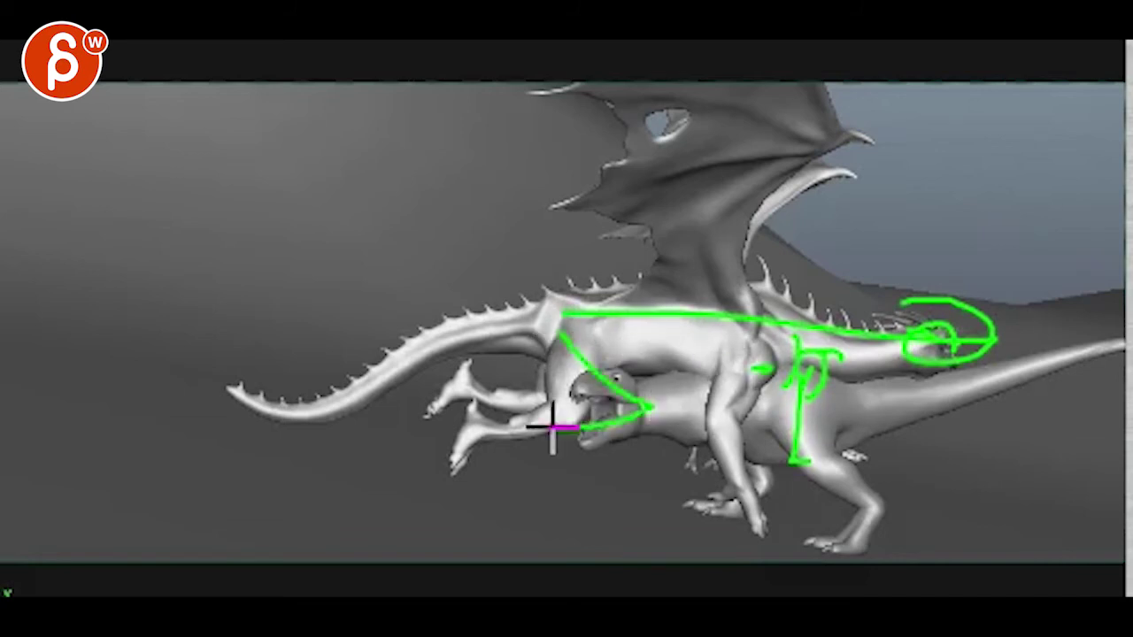
{"action": "left_click_drag", "start_coordinate": [562, 338], "coordinate": [538, 422]}
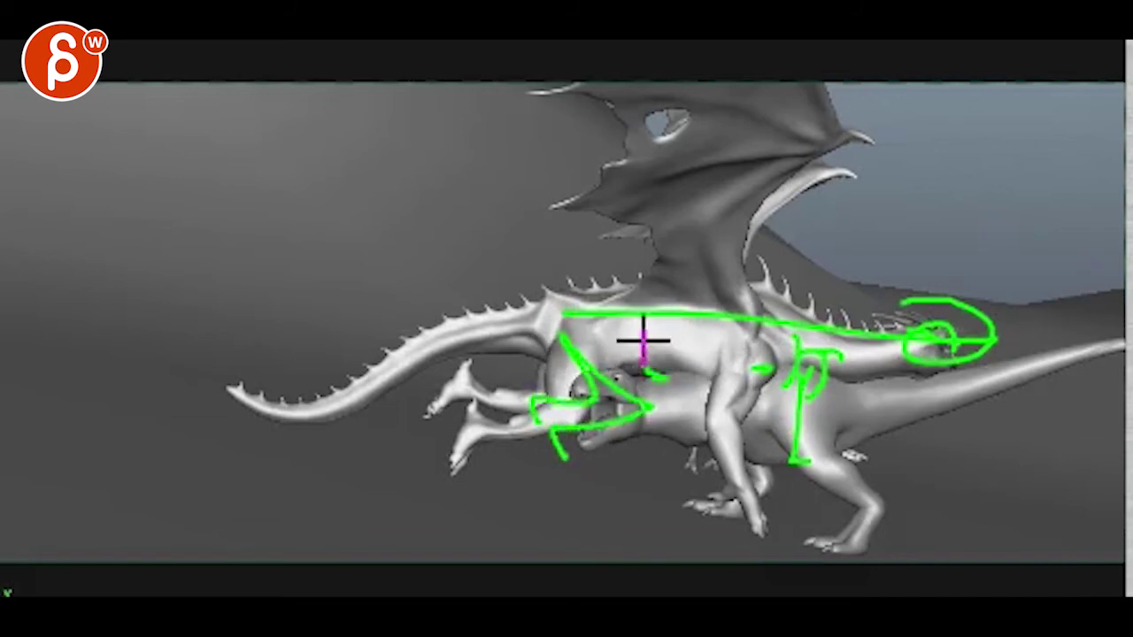
{"action": "left_click_drag", "start_coordinate": [634, 312], "coordinate": [724, 380]}
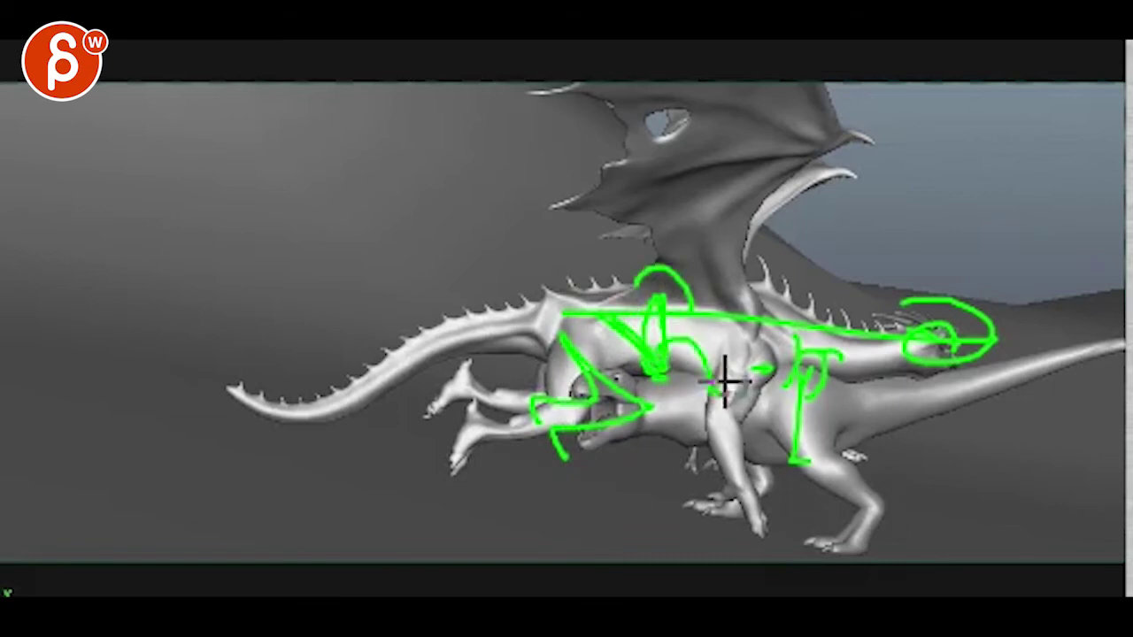
{"action": "left_click_drag", "start_coordinate": [582, 466], "coordinate": [770, 417]}
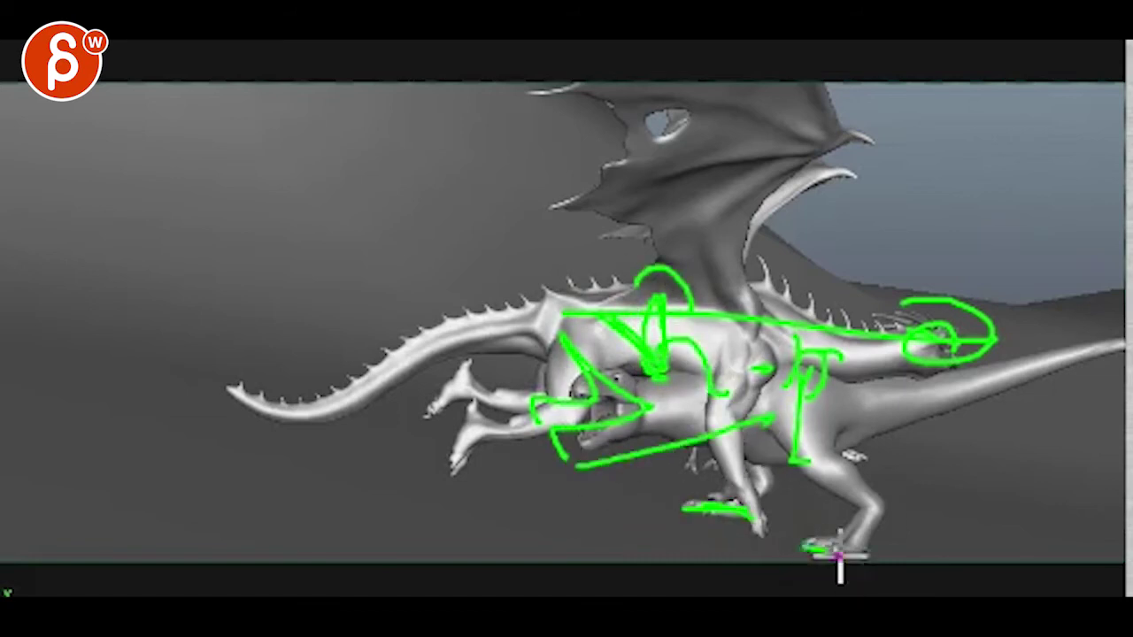
{"action": "key", "text": "Escape"}
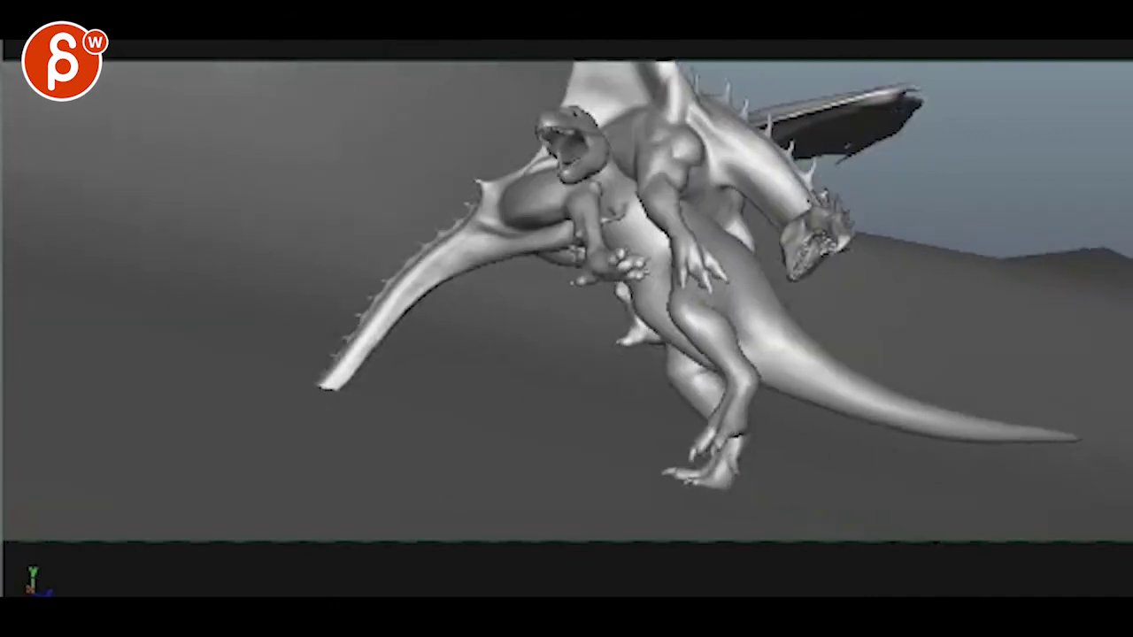
- Sketch a more upright T-rex pose with a curved leg-to-head line, a raised head and a tail sweeping down to a curled tip, and clear it
{"action": "mouse_move", "coordinate": [632, 435]}
{"action": "left_mouse_down"}
{"action": "mouse_move", "coordinate": [685, 452]}
{"action": "mouse_move", "coordinate": [805, 113]}
{"action": "mouse_move", "coordinate": [748, 94]}
{"action": "left_mouse_up"}
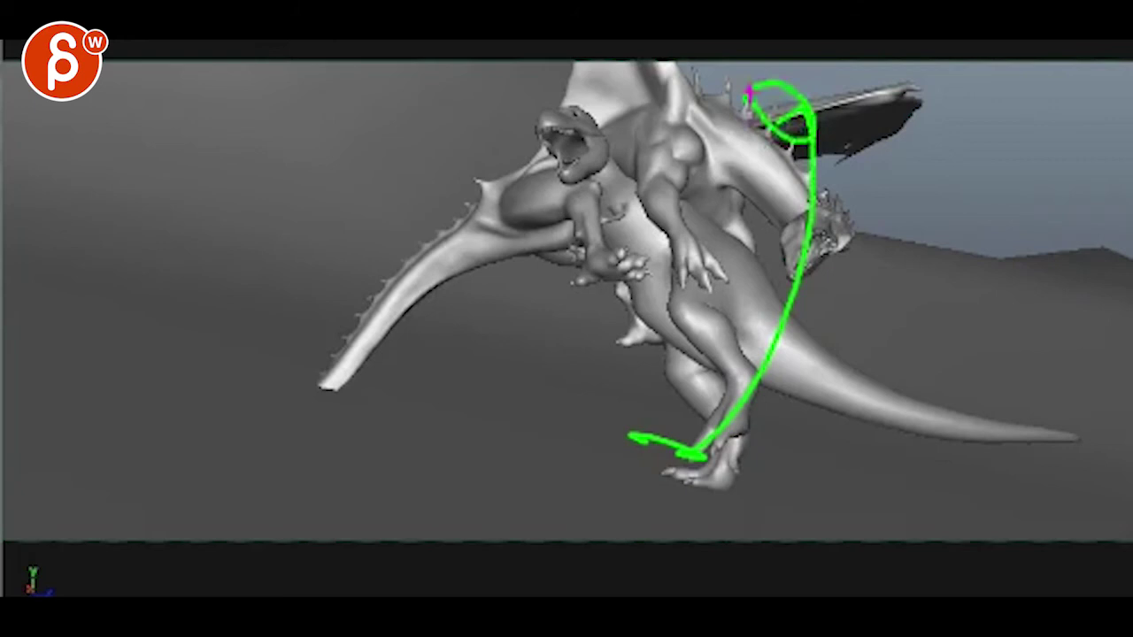
{"action": "mouse_move", "coordinate": [801, 133]}
{"action": "left_mouse_down"}
{"action": "mouse_move", "coordinate": [876, 374]}
{"action": "mouse_move", "coordinate": [1046, 457]}
{"action": "left_mouse_up"}
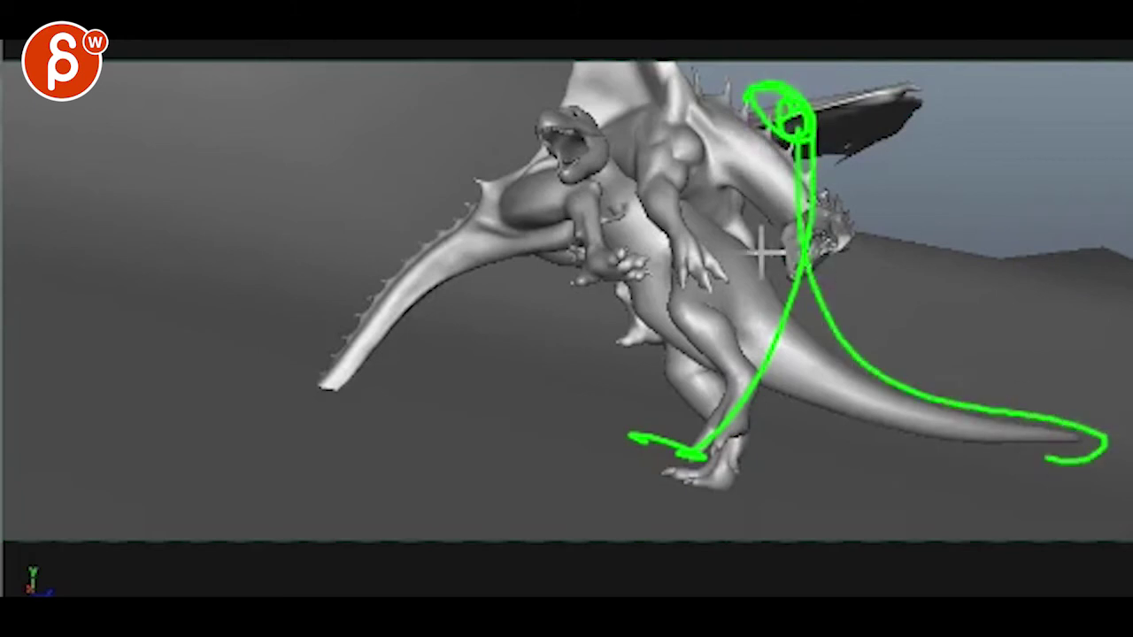
{"action": "mouse_move", "coordinate": [611, 230]}
{"action": "left_mouse_down"}
{"action": "mouse_move", "coordinate": [986, 165]}
{"action": "mouse_move", "coordinate": [964, 155]}
{"action": "mouse_move", "coordinate": [514, 226]}
{"action": "left_mouse_up"}
{"action": "key", "text": "Escape"}
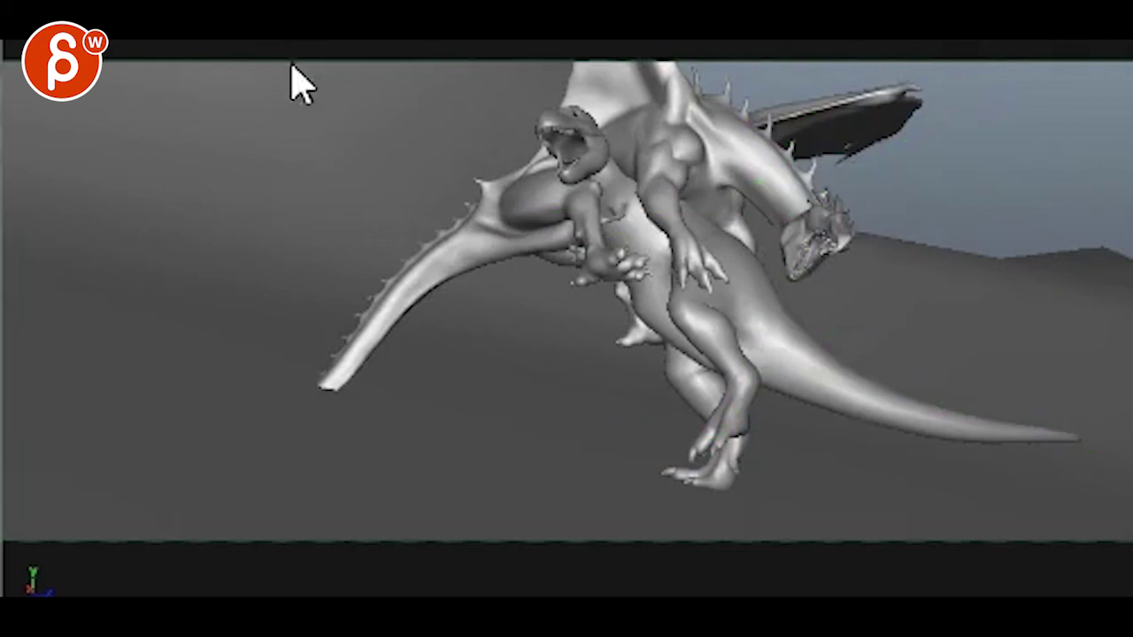